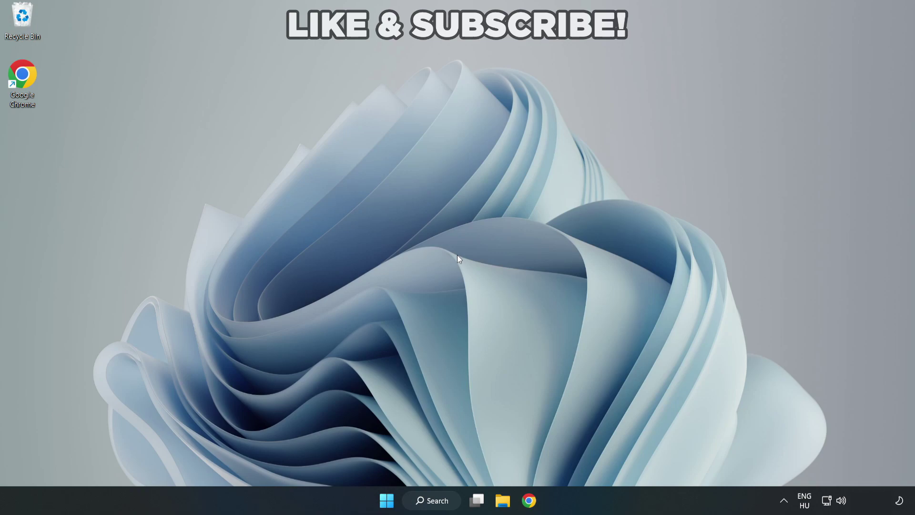
- Search Windows for 'device manager' and launch Device Manager from the results
left_click(439, 505)
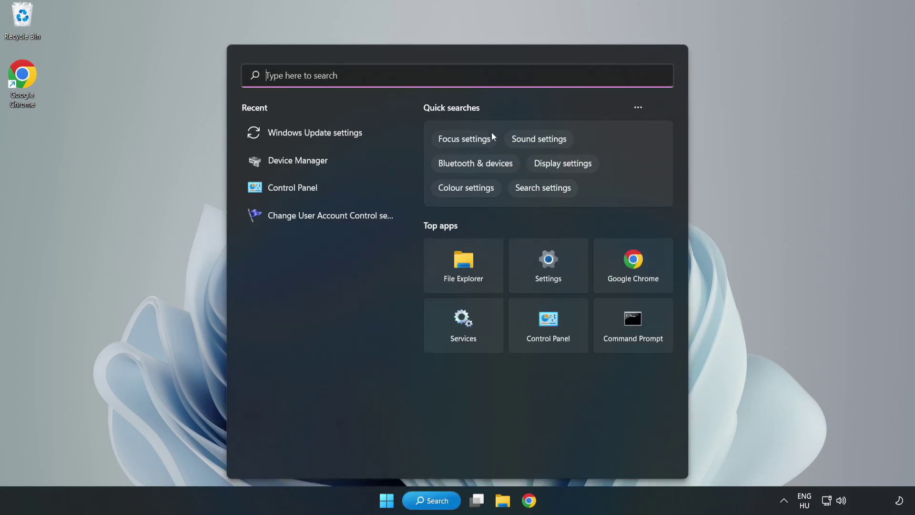
type("device m")
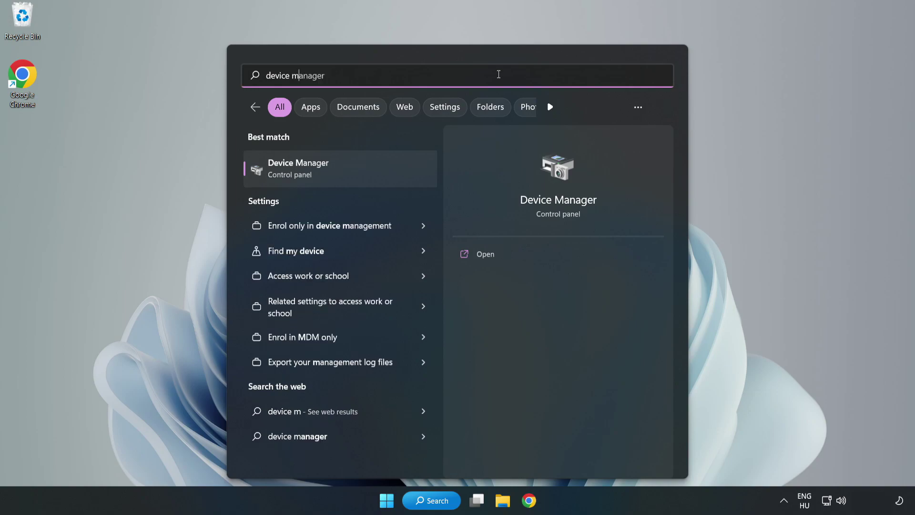
type("anager")
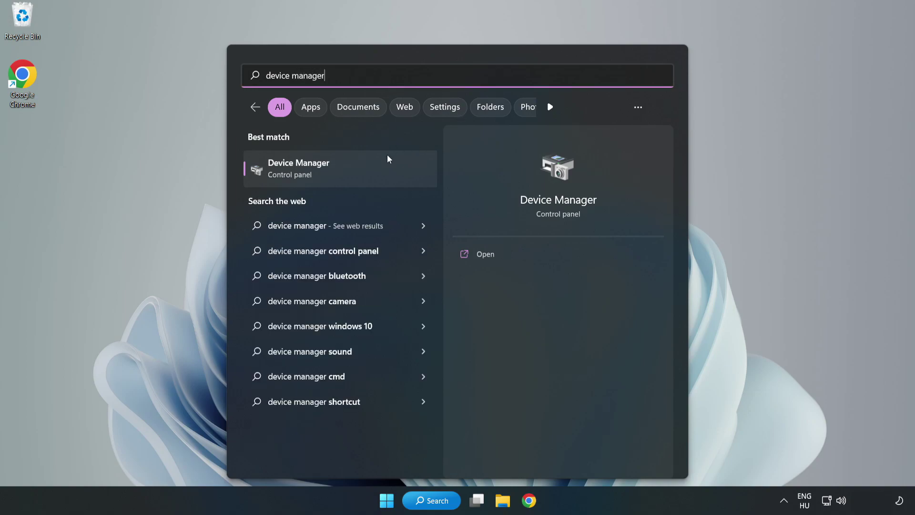
left_click(341, 177)
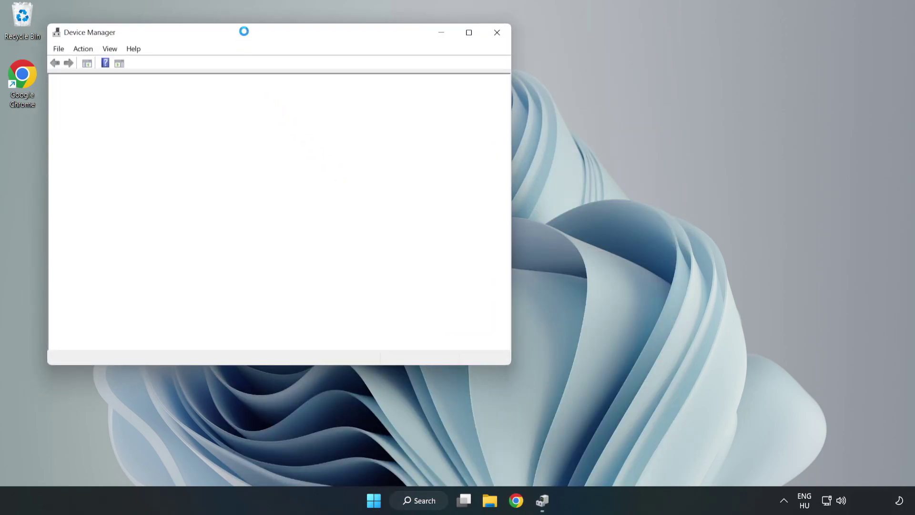
- Search automatically for a VMware SVGA 3D adapter driver, confirming the best driver is already installed
left_click_drag(244, 32, 408, 83)
left_click(244, 182)
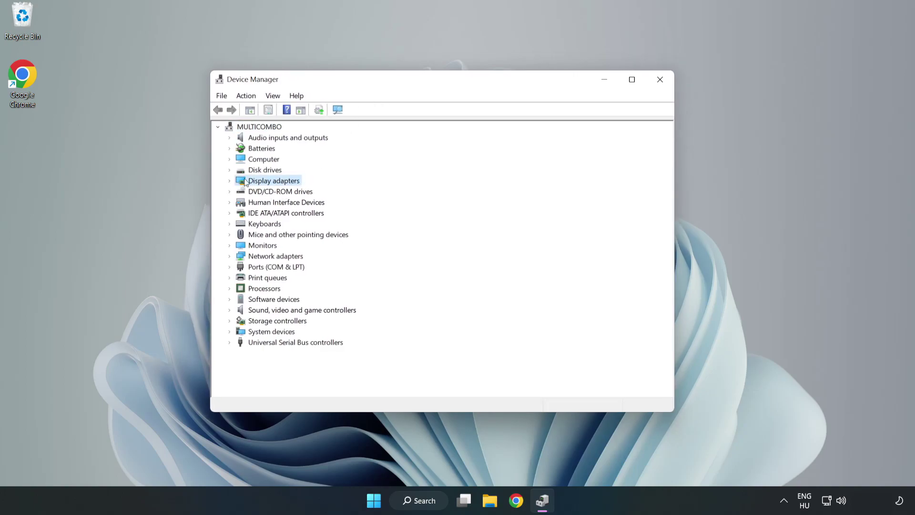
left_click(230, 182)
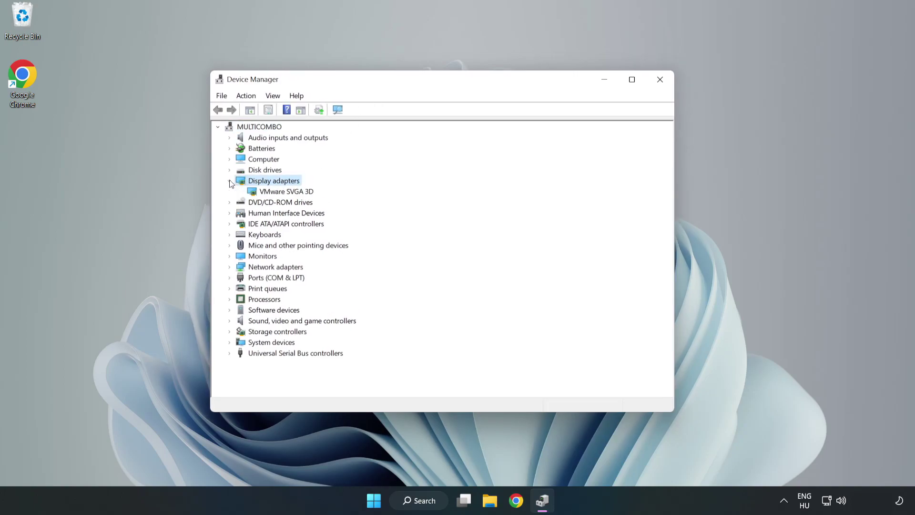
left_click(256, 191)
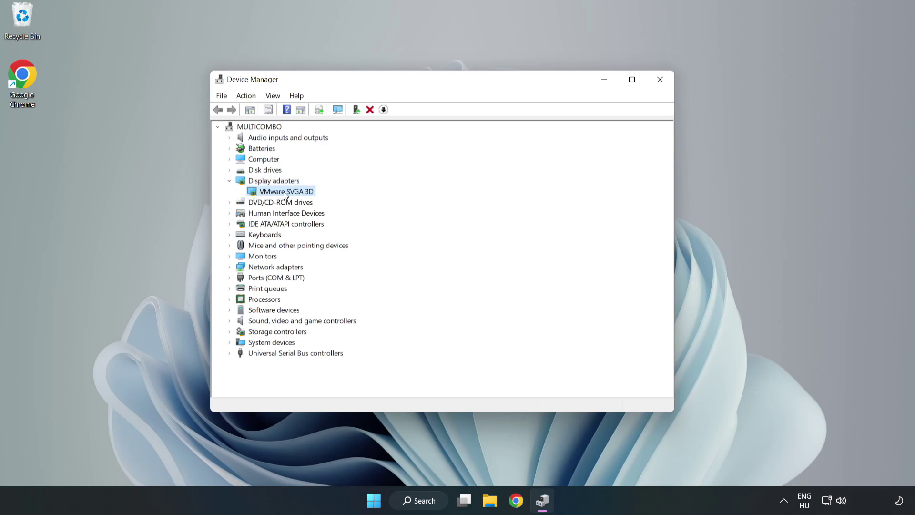
right_click(284, 192)
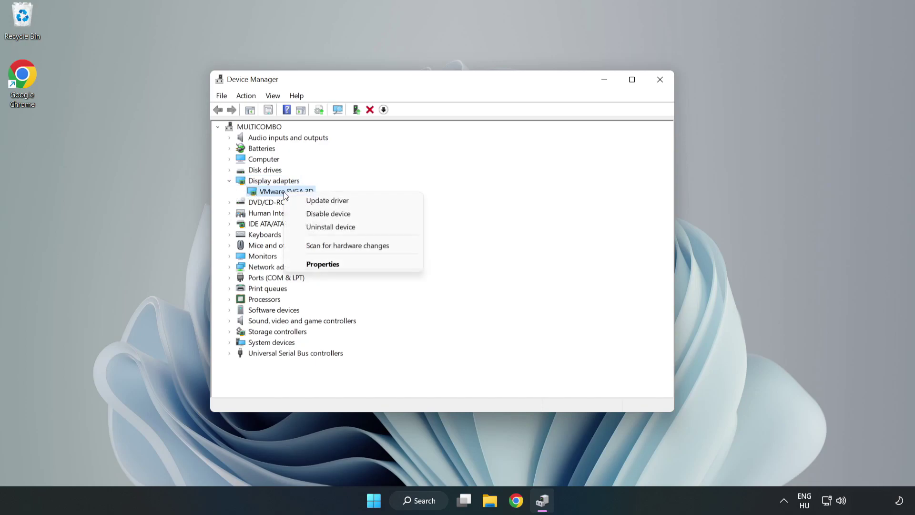
left_click(356, 205)
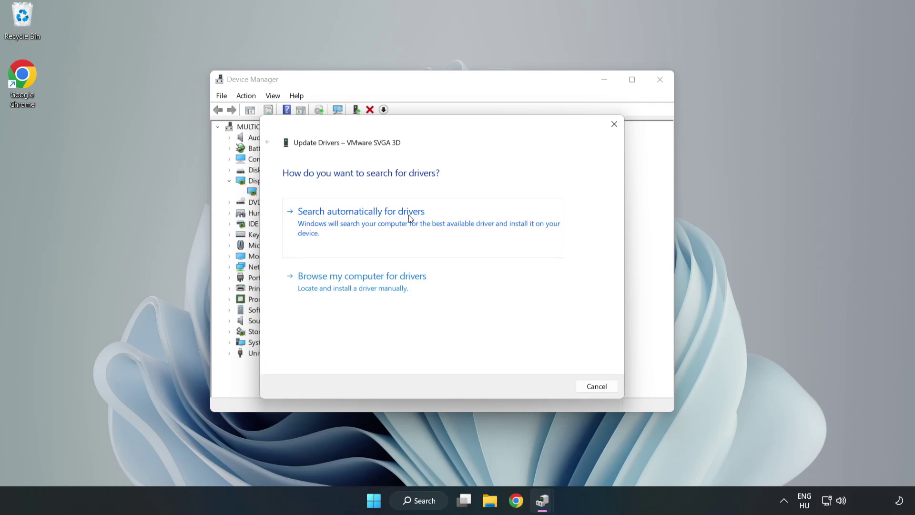
left_click(365, 223)
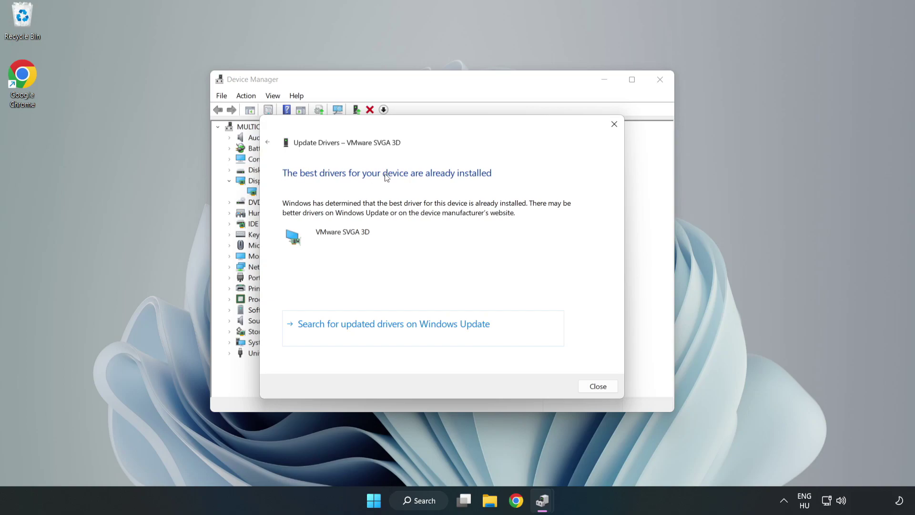
left_click(599, 387)
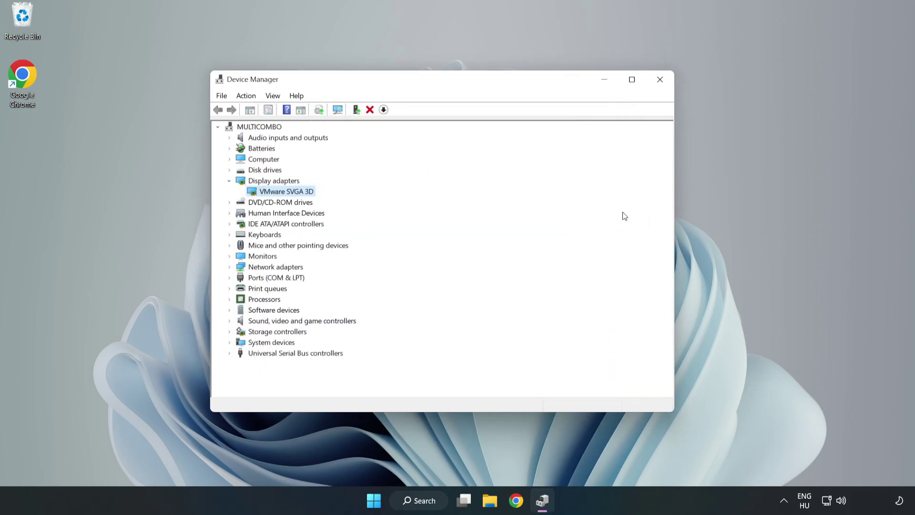
- Close Device Manager and search Windows for 'updates'
left_click(662, 85)
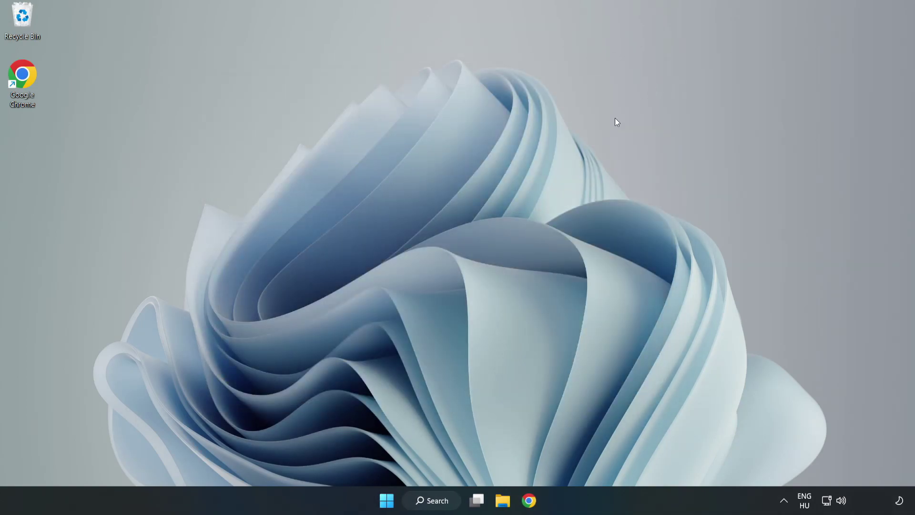
left_click(436, 501)
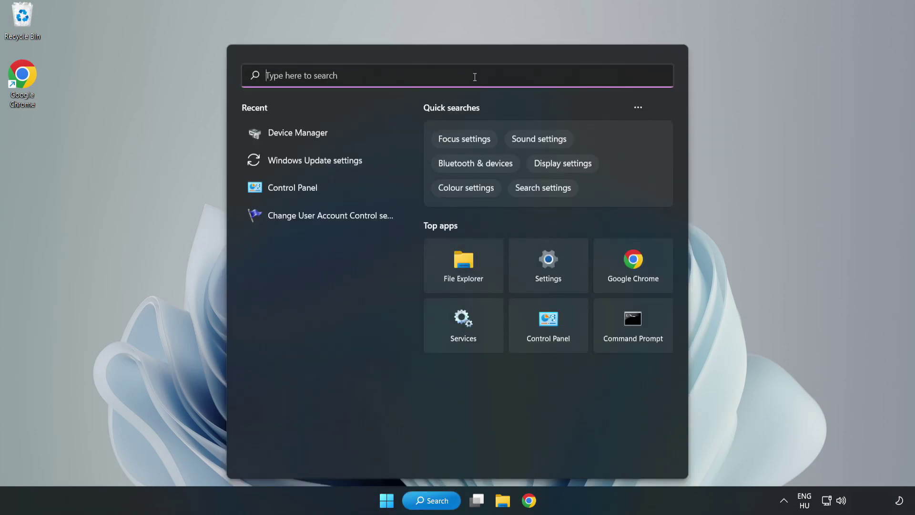
type("updates")
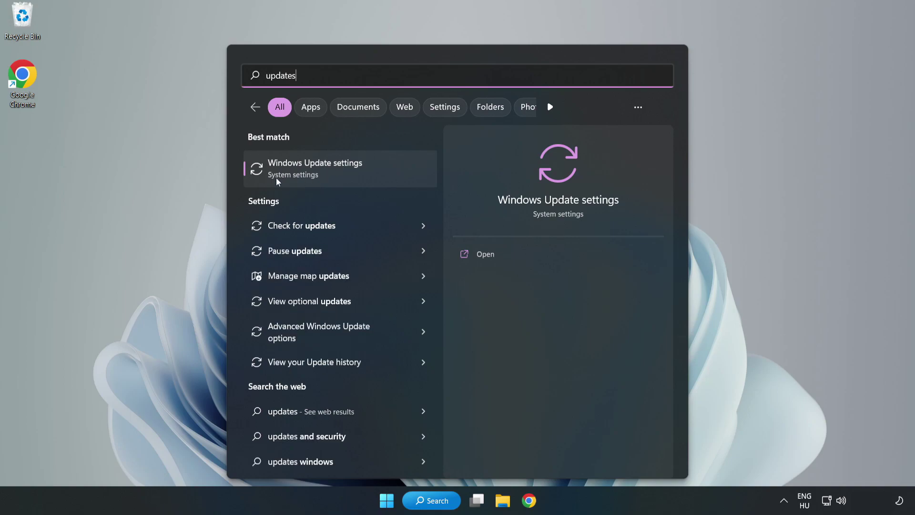
- Open Windows Update settings maximized and check for updates until it reports up to date
left_click(326, 173)
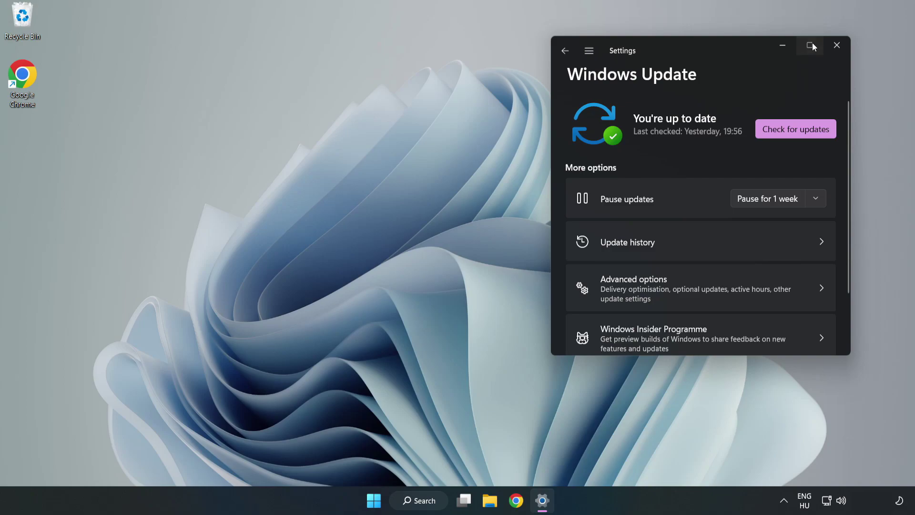
left_click(811, 44)
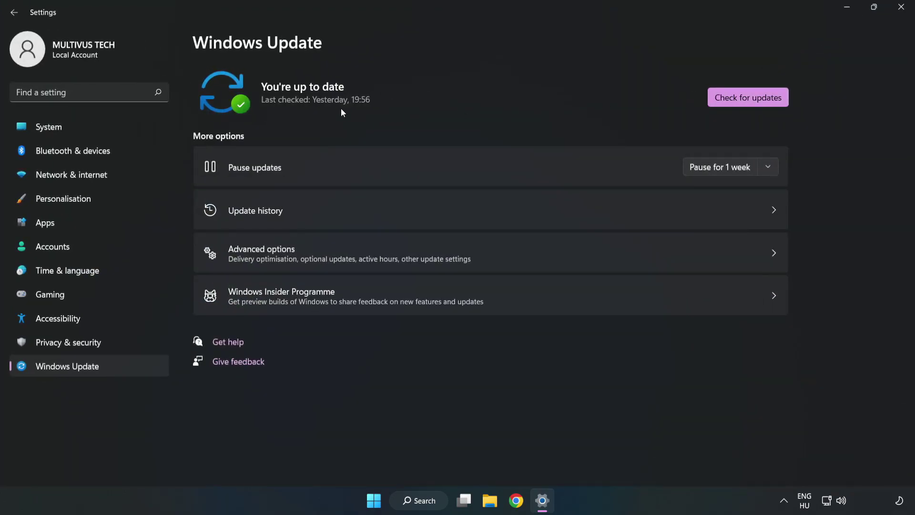
left_click(751, 99)
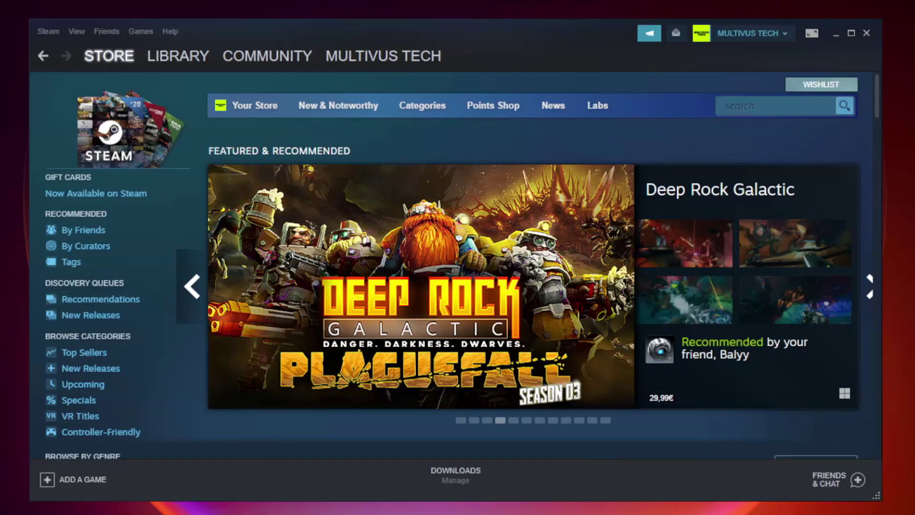
- Verify Unturned's game files from its Steam Library Properties, validating all 9192 files
mouse_move(184, 59)
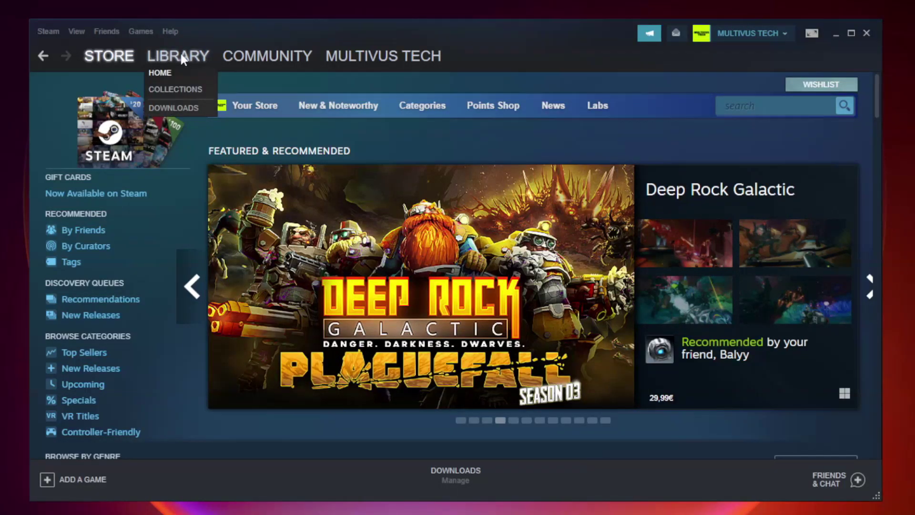
left_click(185, 61)
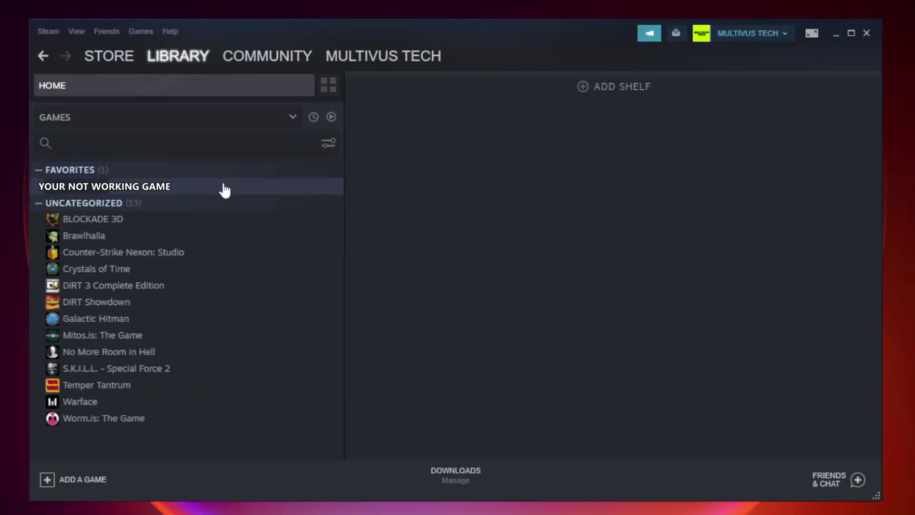
right_click(199, 191)
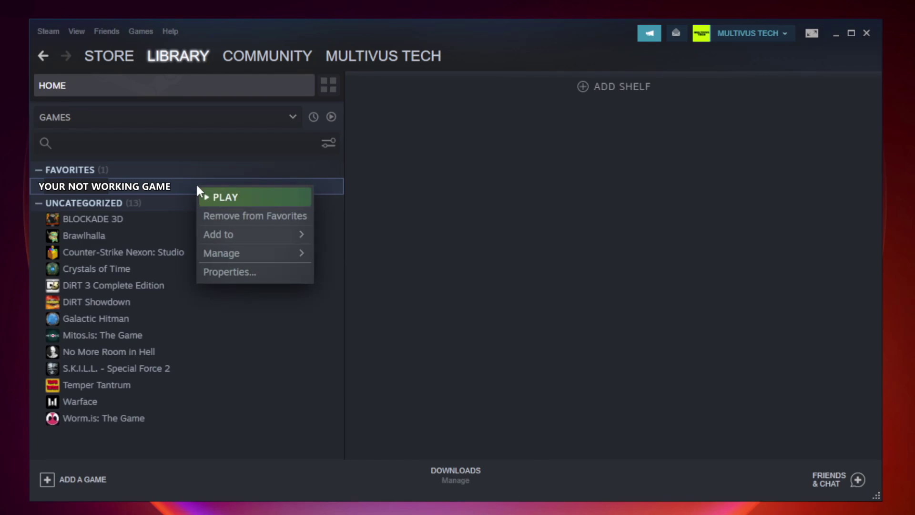
left_click(253, 271)
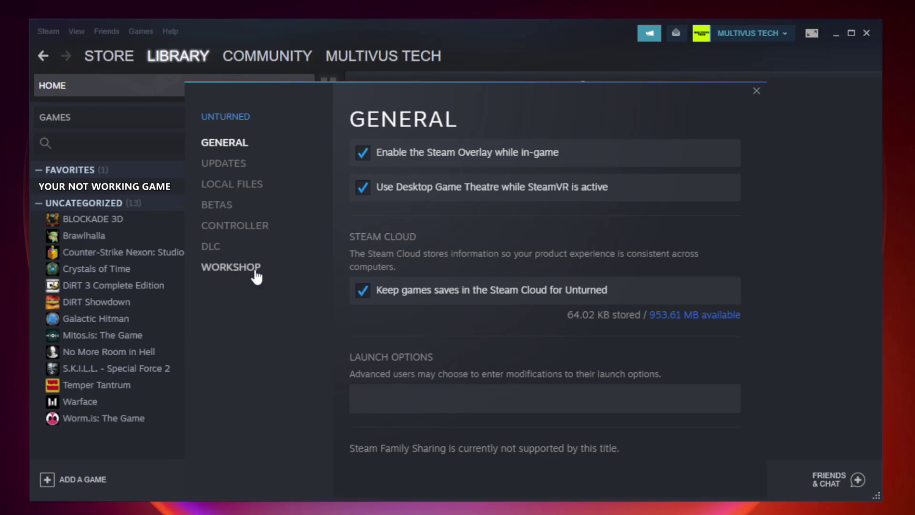
left_click(243, 191)
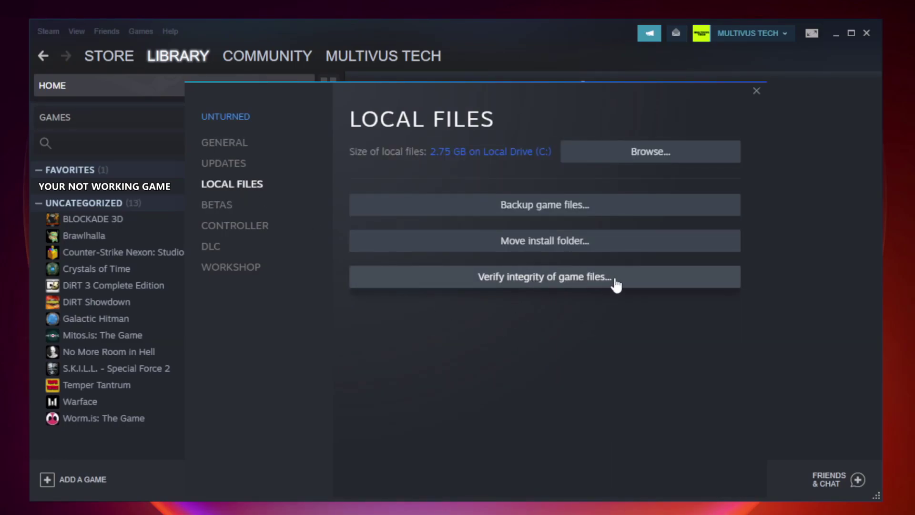
left_click(553, 281)
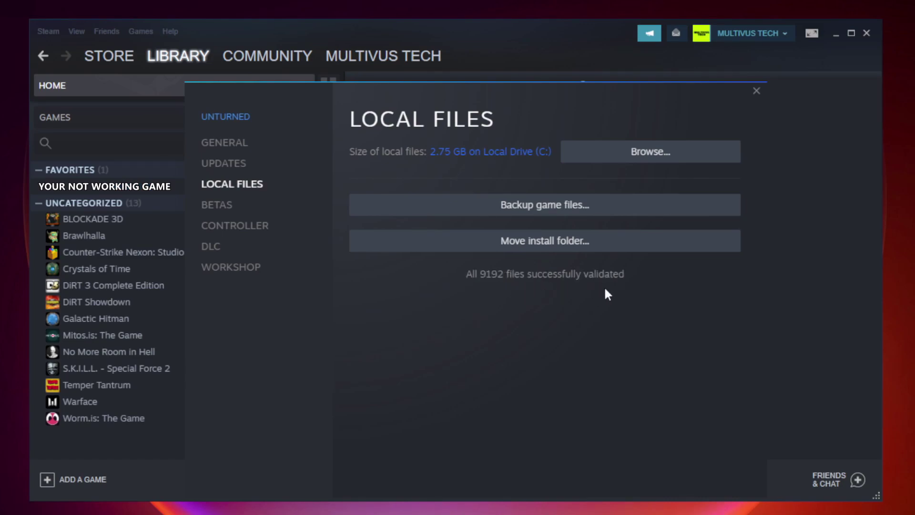
- Open the game's install folder and show Properties for the YOUR NOT WORKING GAME shortcut
left_click(654, 161)
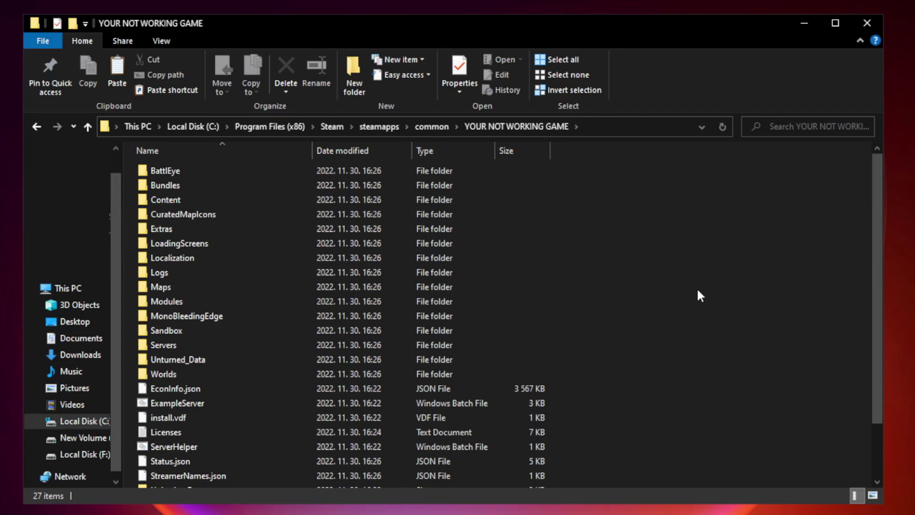
left_click_drag(878, 250, 879, 328)
left_click(364, 480)
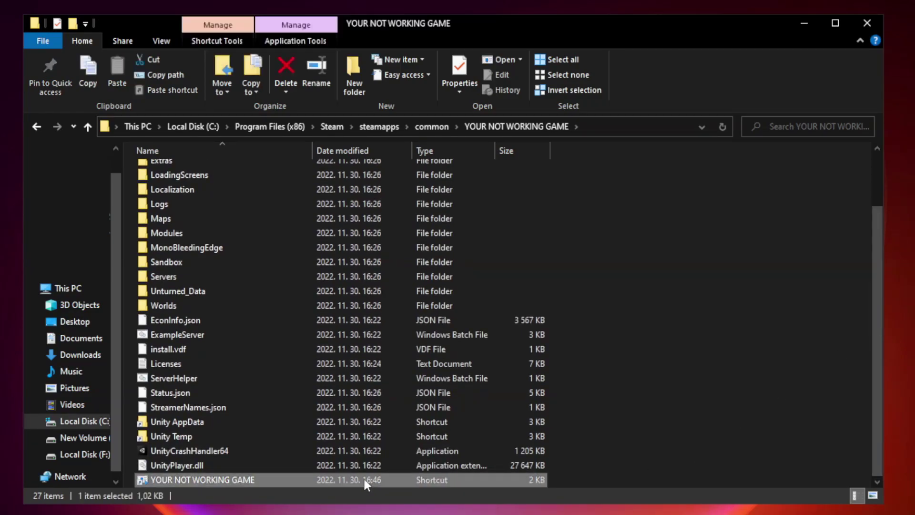
right_click(310, 479)
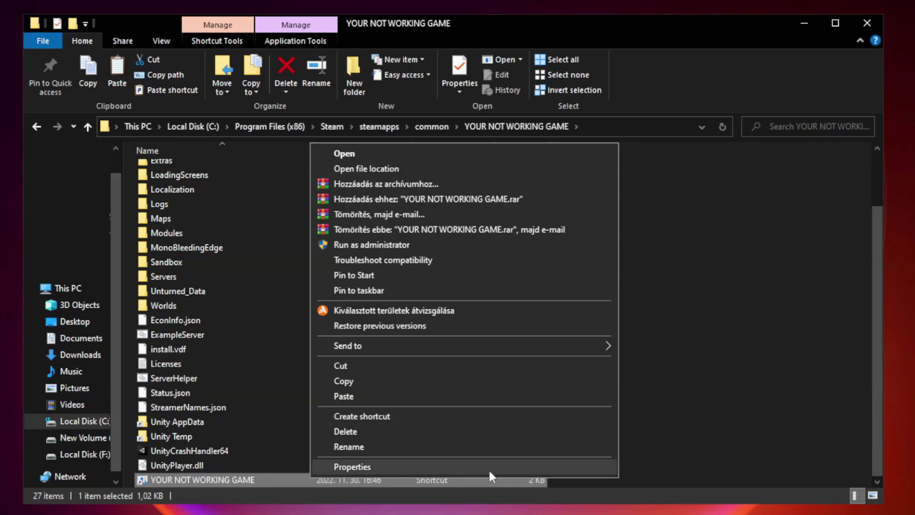
left_click(461, 467)
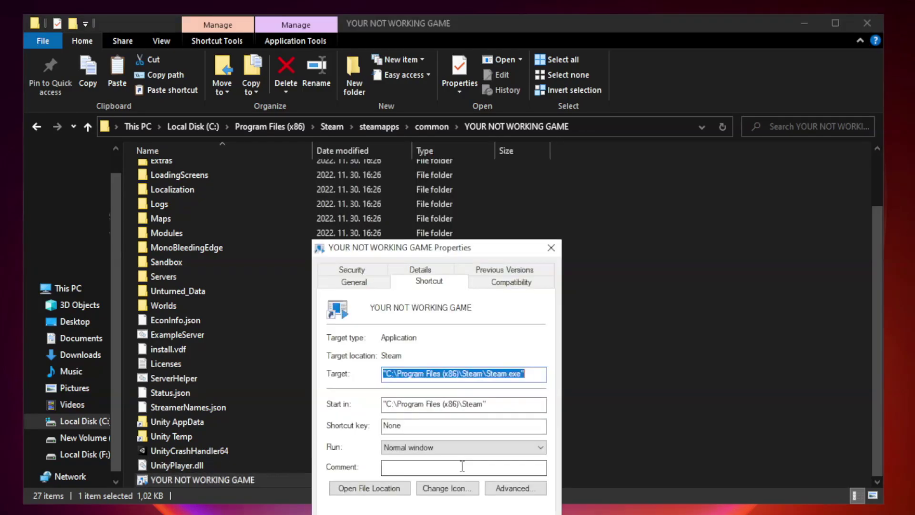
left_click_drag(455, 252, 455, 105)
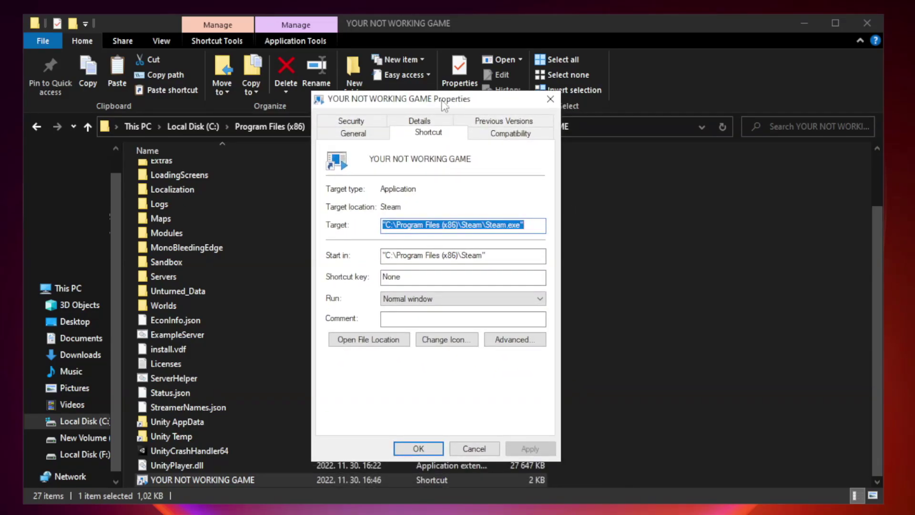
- Set the shortcut to Windows 8 compatibility, disable fullscreen optimizations, run as administrator, and apply
left_click(509, 134)
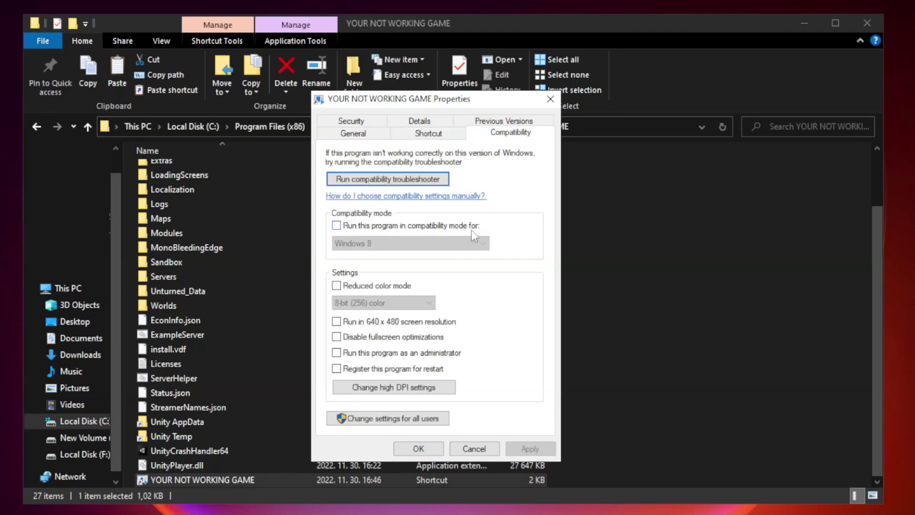
left_click(363, 226)
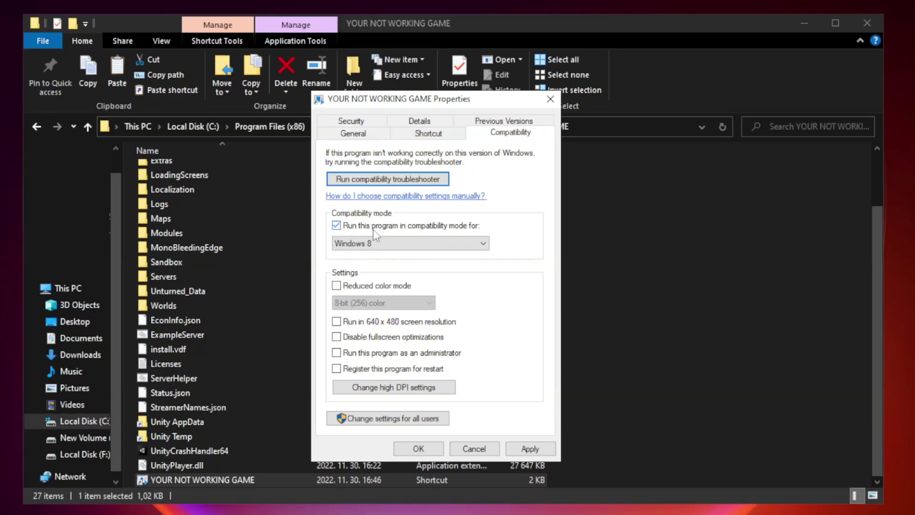
left_click(408, 244)
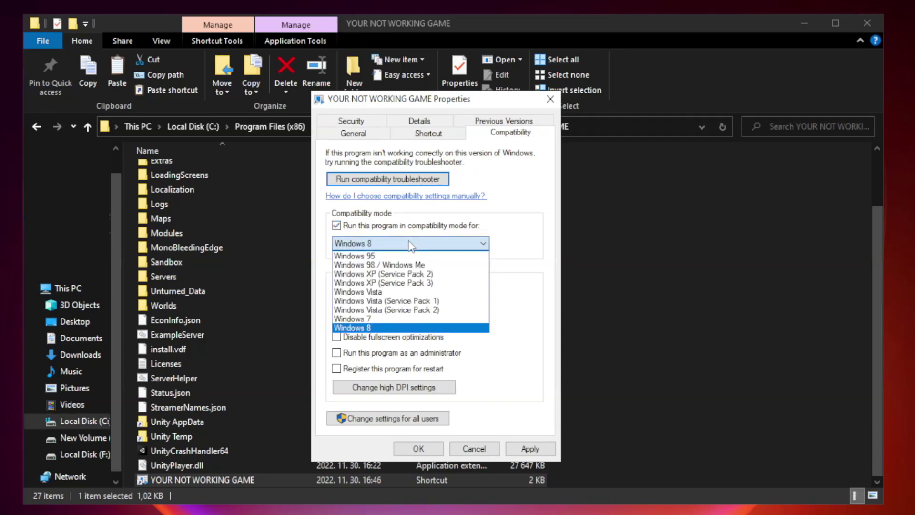
left_click(387, 328)
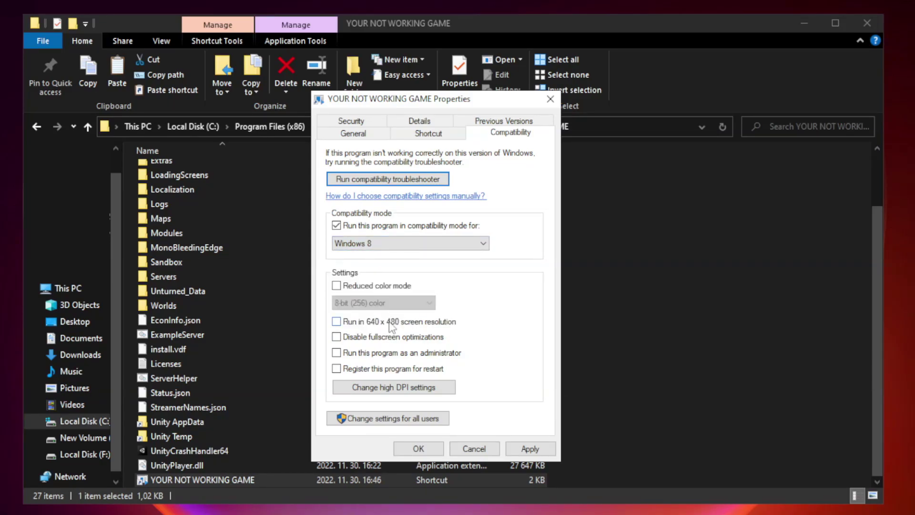
left_click(359, 342)
left_click(360, 355)
left_click(530, 449)
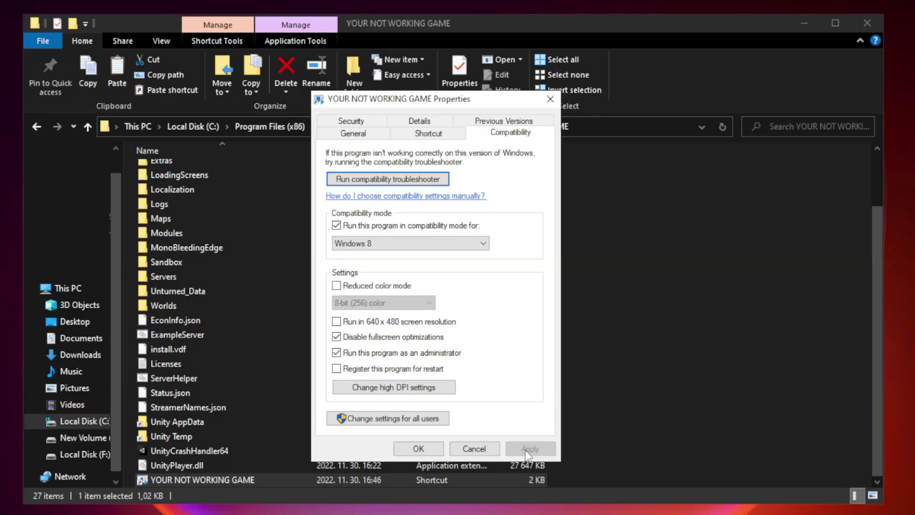
left_click(419, 450)
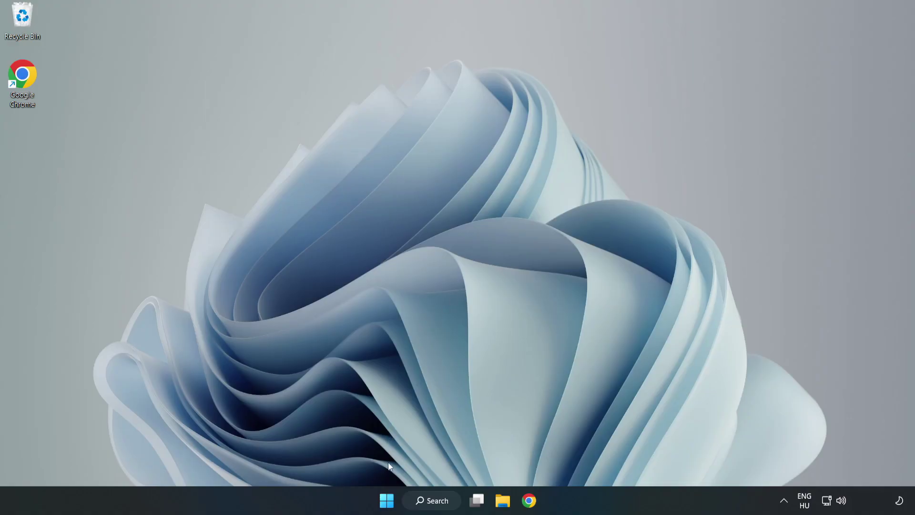
- Open Task Manager on its Startup apps list
right_click(389, 504)
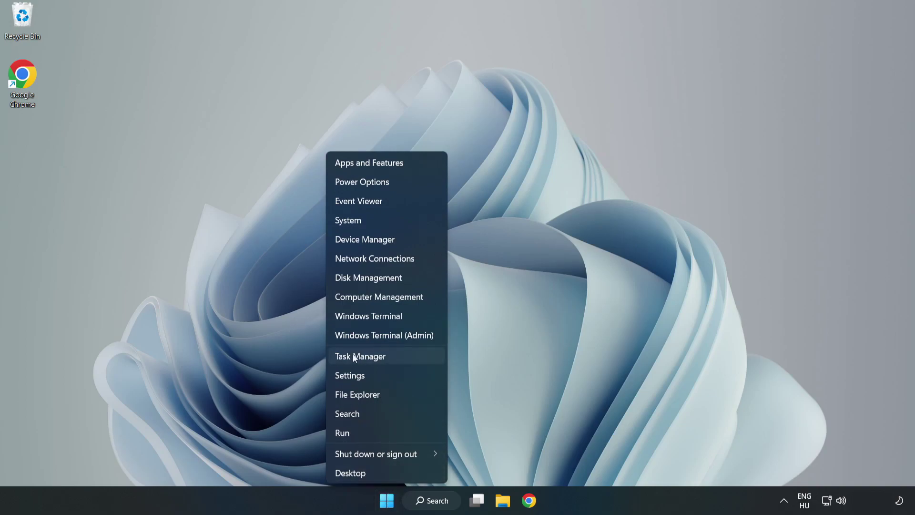
left_click(385, 358)
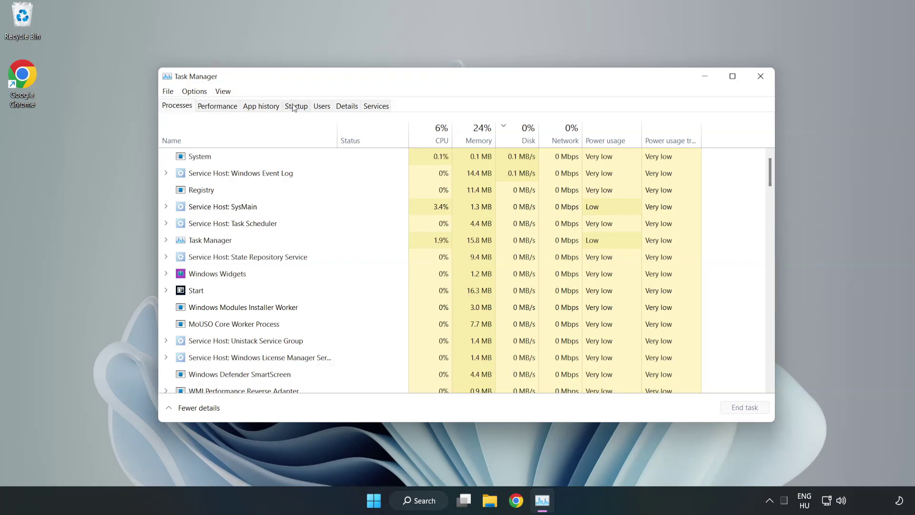
left_click(298, 109)
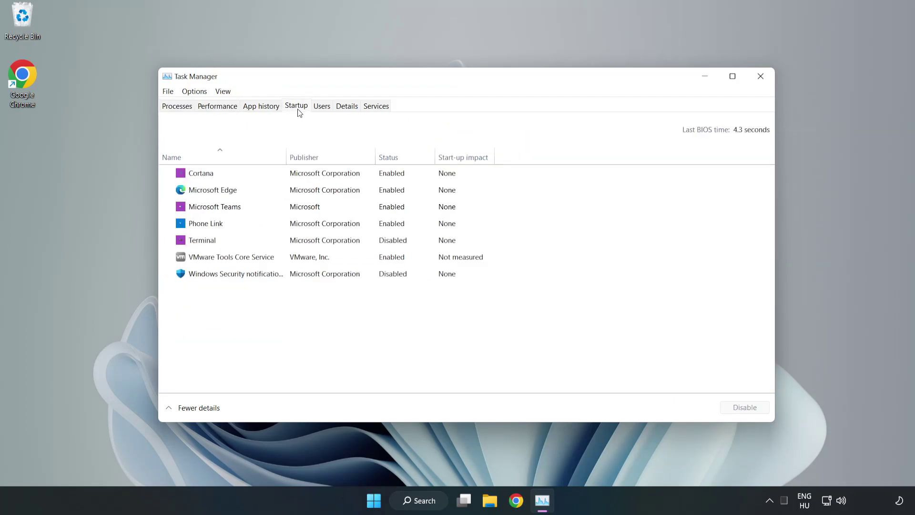
- Disable Cortana, Microsoft Edge, Microsoft Teams and Phone Link at startup, then close Task Manager
left_click(315, 180)
left_click(739, 407)
left_click(396, 188)
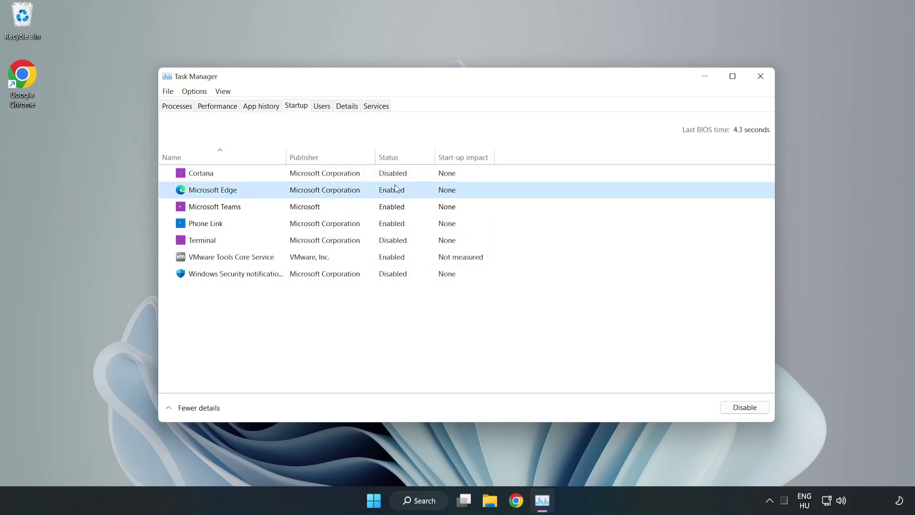
left_click(744, 406)
left_click(318, 210)
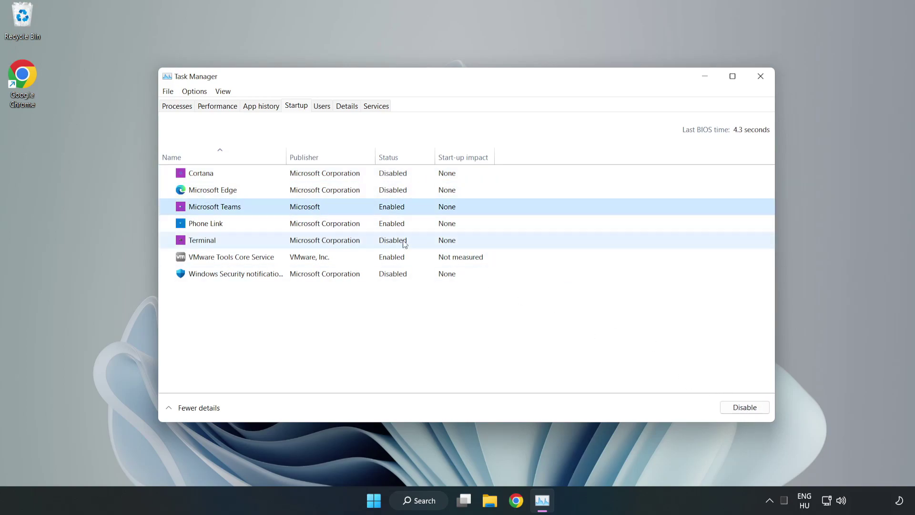
left_click(744, 407)
left_click(305, 225)
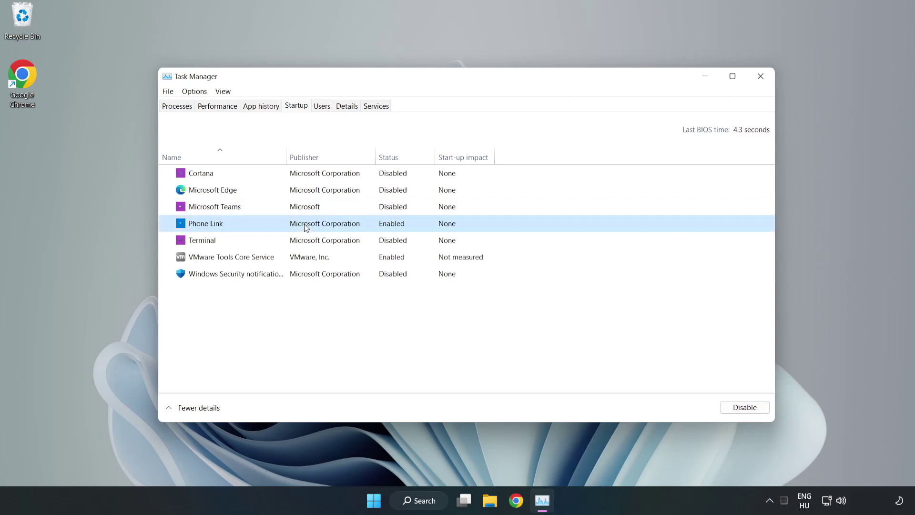
left_click(761, 411)
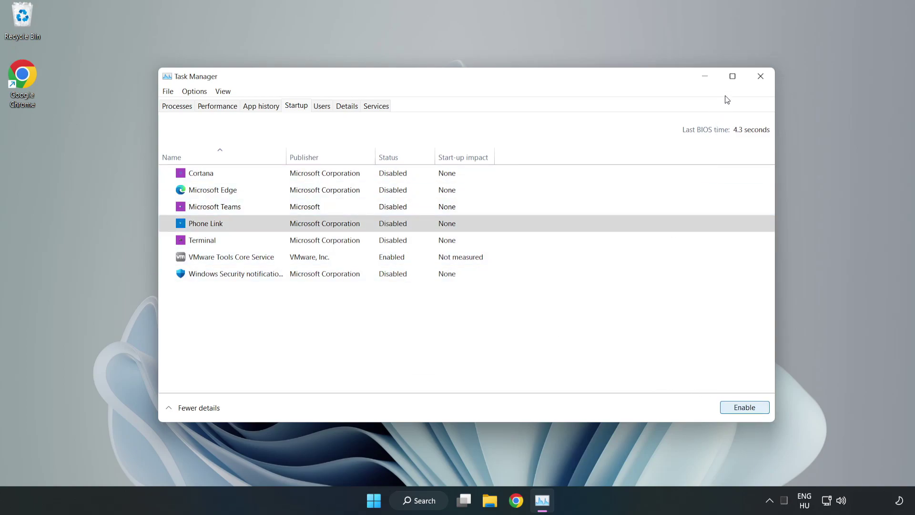
left_click(762, 79)
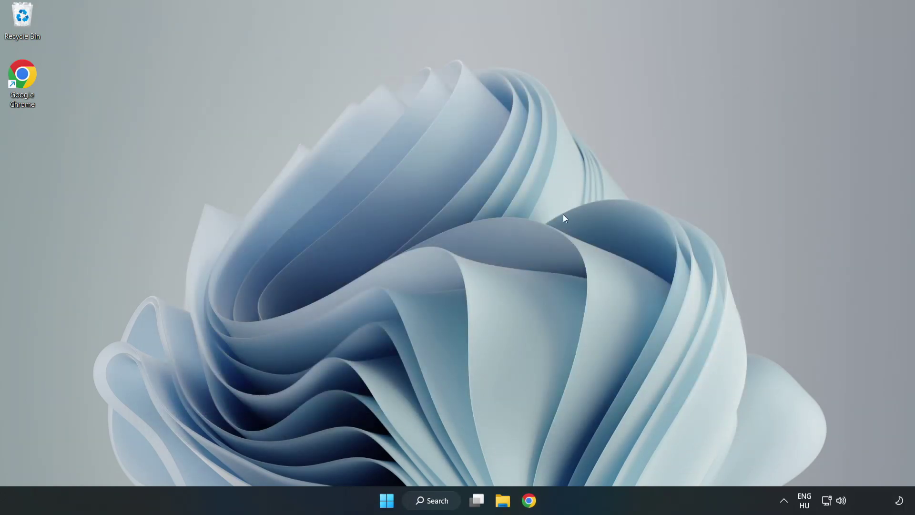
- Download the DirectX End-User Runtime Web Installer in Chrome and run dxwebsetup.exe
left_click(528, 508)
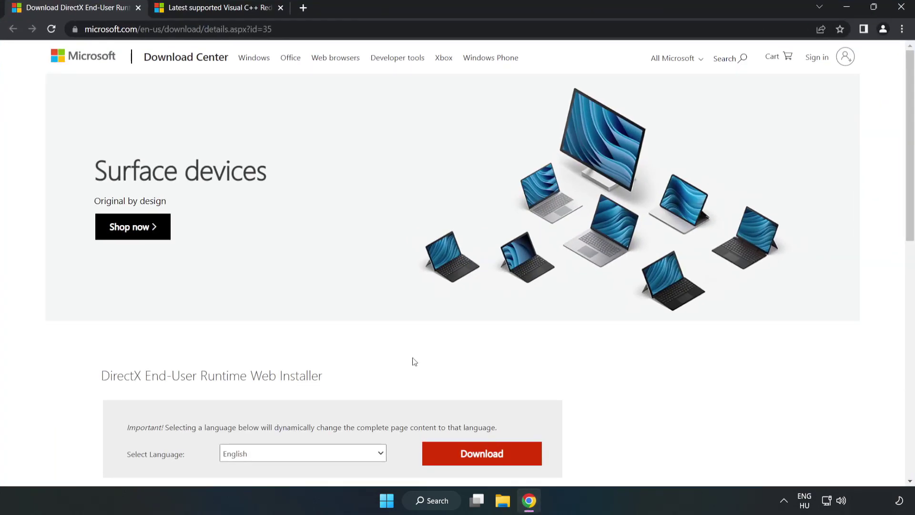
left_click(283, 30)
left_click(320, 29)
left_click(37, 109)
scroll(36, 109, "down", 3)
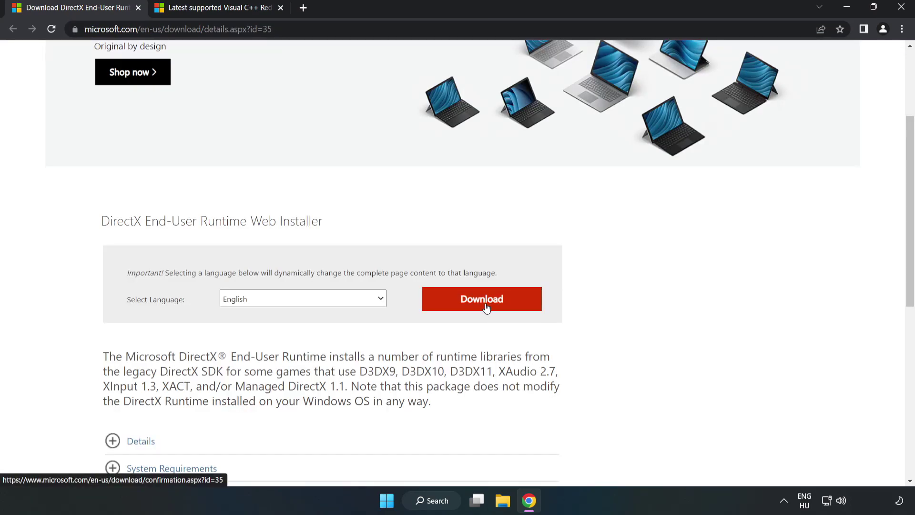
left_click(486, 307)
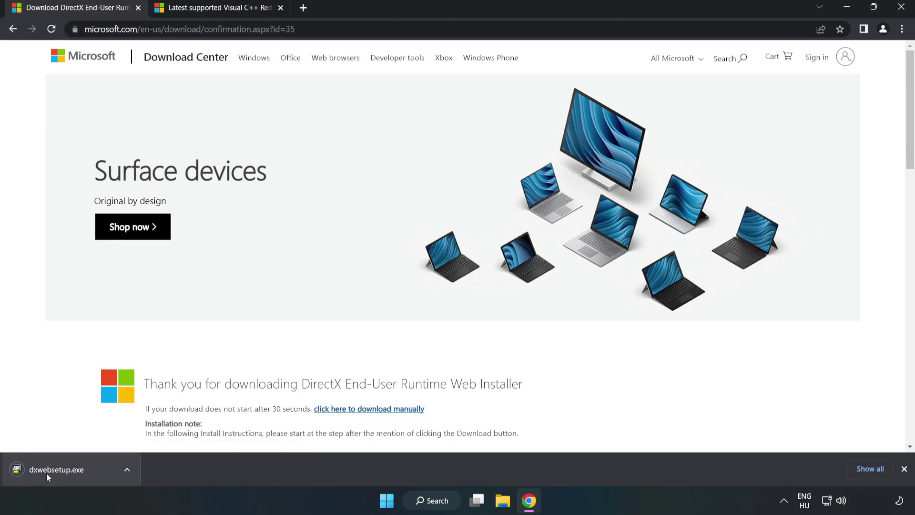
left_click(67, 470)
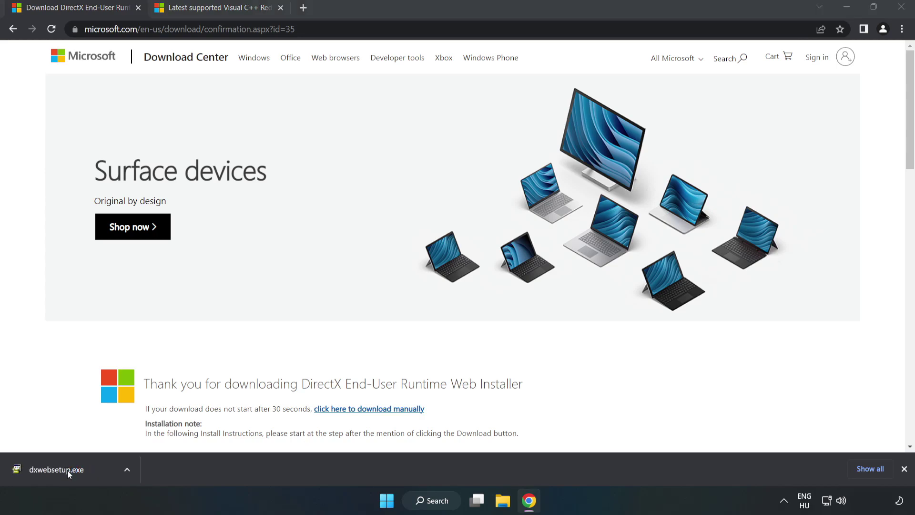
left_click_drag(209, 75, 446, 154)
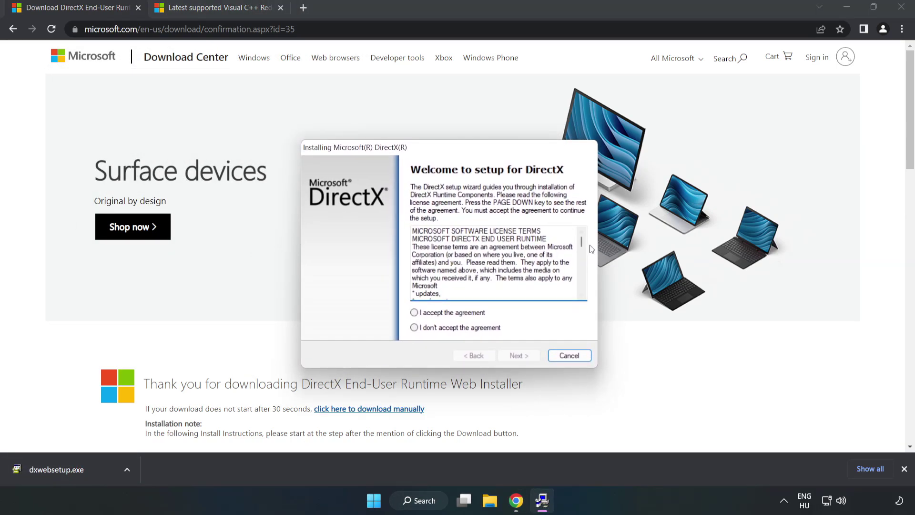
- Accept the DirectX licence, skip the Bing Bar, and finish setup
left_click_drag(583, 244, 575, 294)
left_click(574, 296)
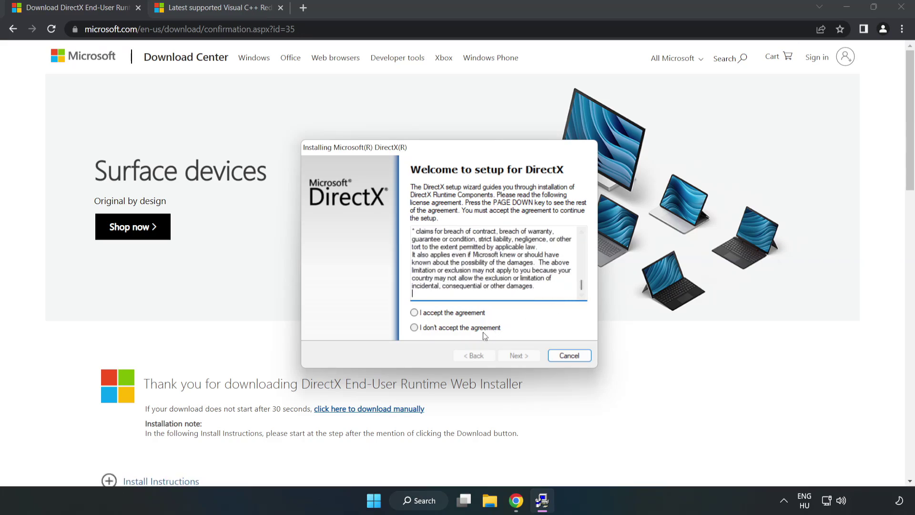
left_click(423, 315)
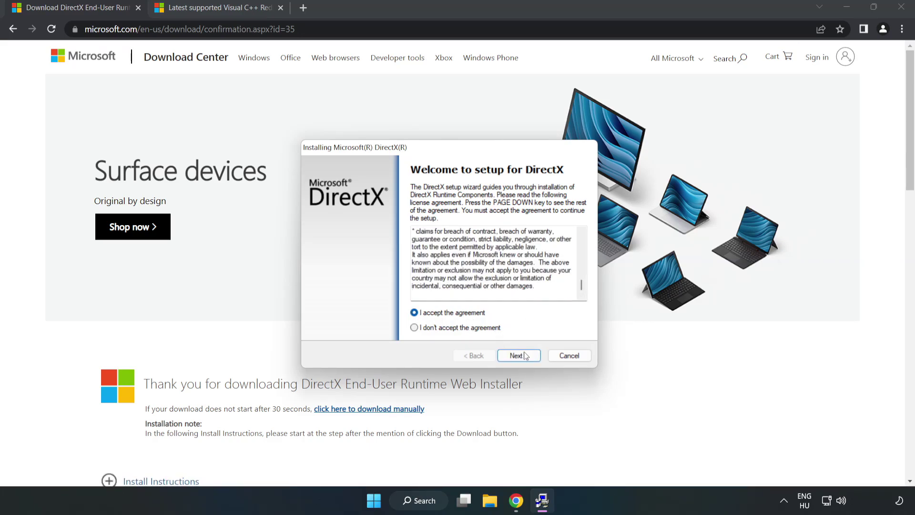
left_click(519, 356)
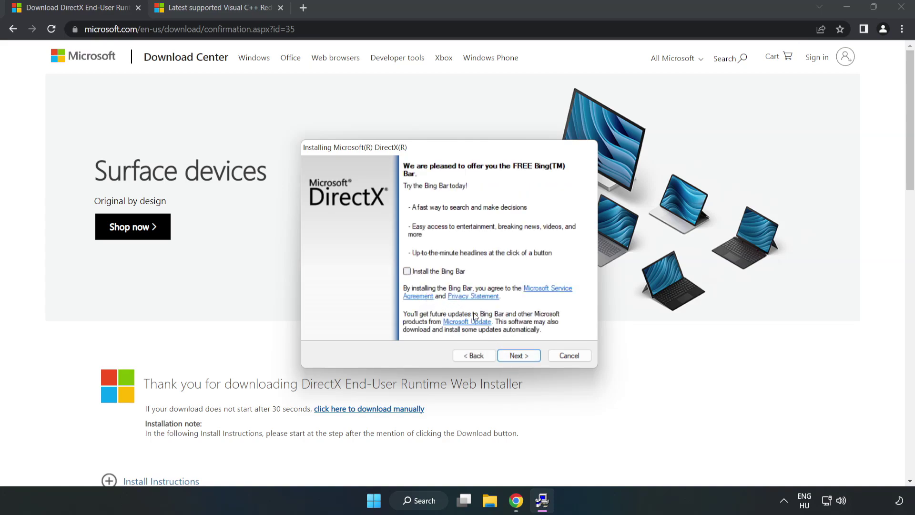
left_click(519, 356)
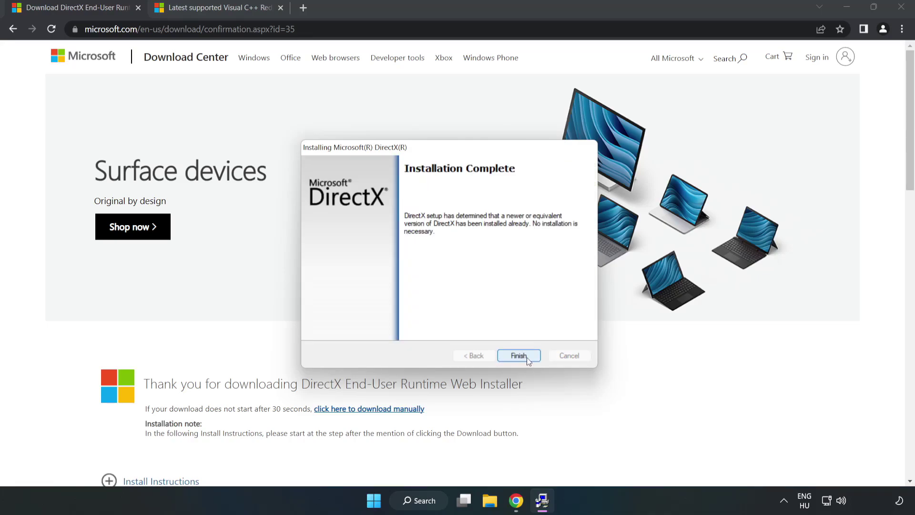
left_click(519, 356)
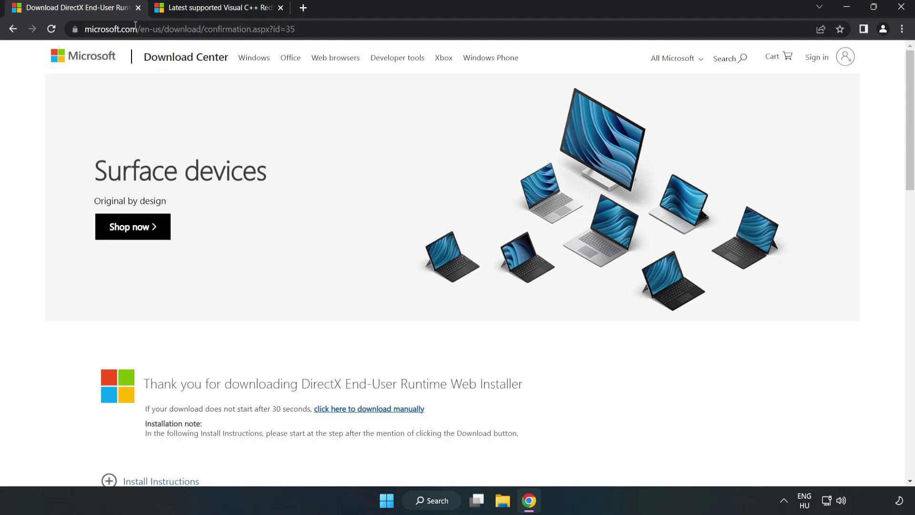
- Close the DirectX tab and scroll to the Visual Studio 2015–2022 redistributable table
left_click(138, 7)
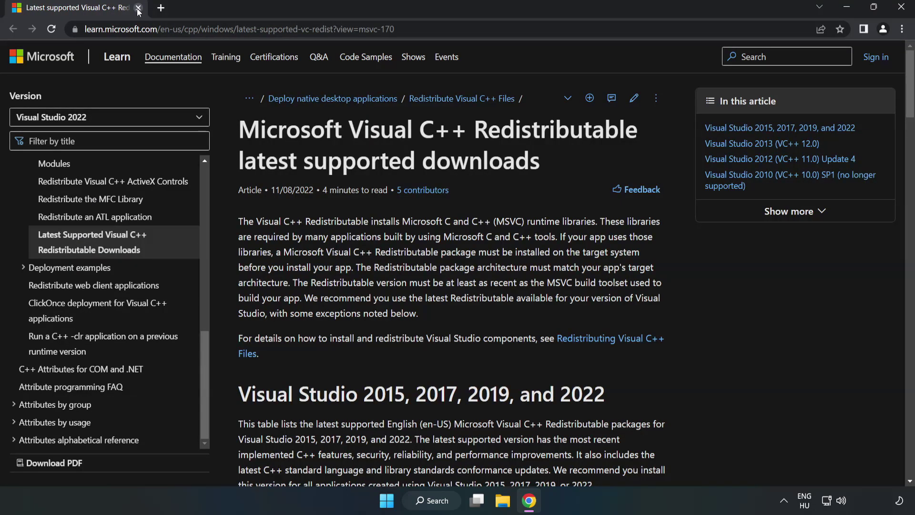
left_click(69, 28)
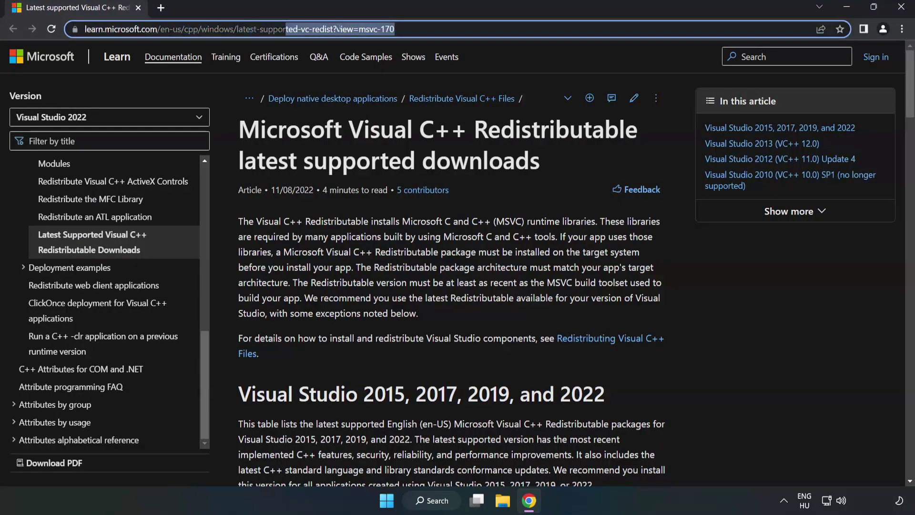
left_click(363, 170)
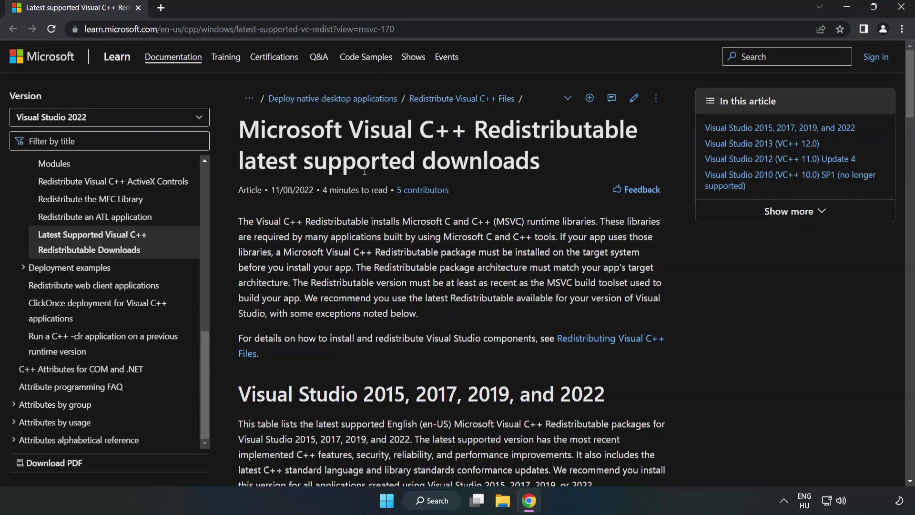
scroll(365, 172, "down", 5)
scroll(368, 176, "down", 2)
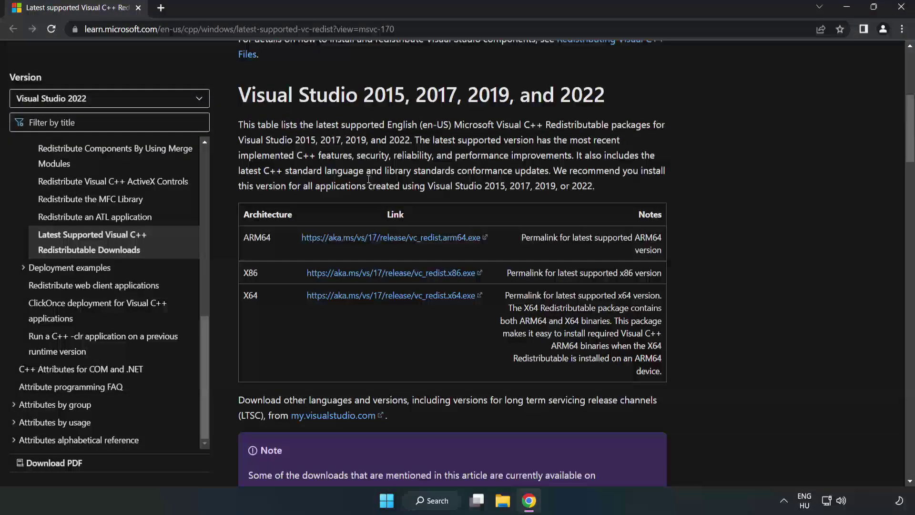
scroll(334, 173, "up", 2)
left_click_drag(237, 98, 603, 102)
- Download the ARM64, x86 and x64 redistributables and launch VC_redist.arm64.exe
left_click(602, 102)
left_click(369, 241)
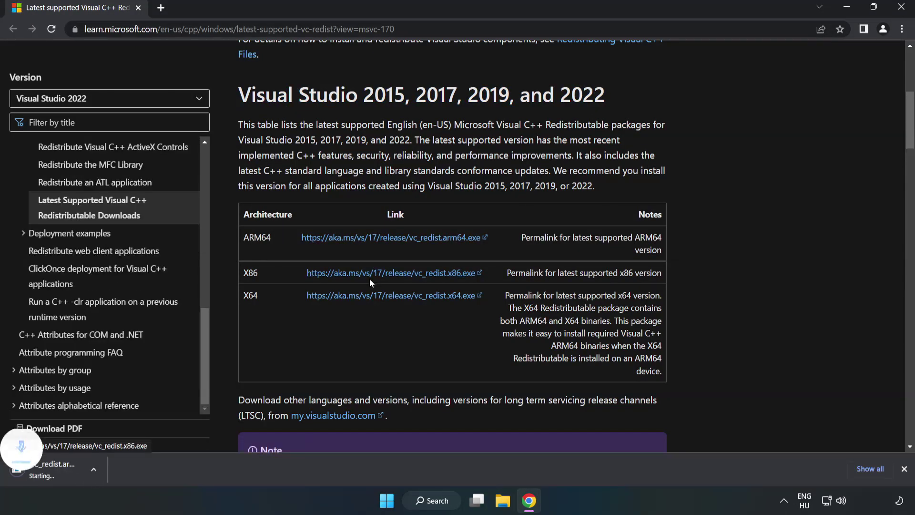
left_click(371, 276)
left_click(385, 298)
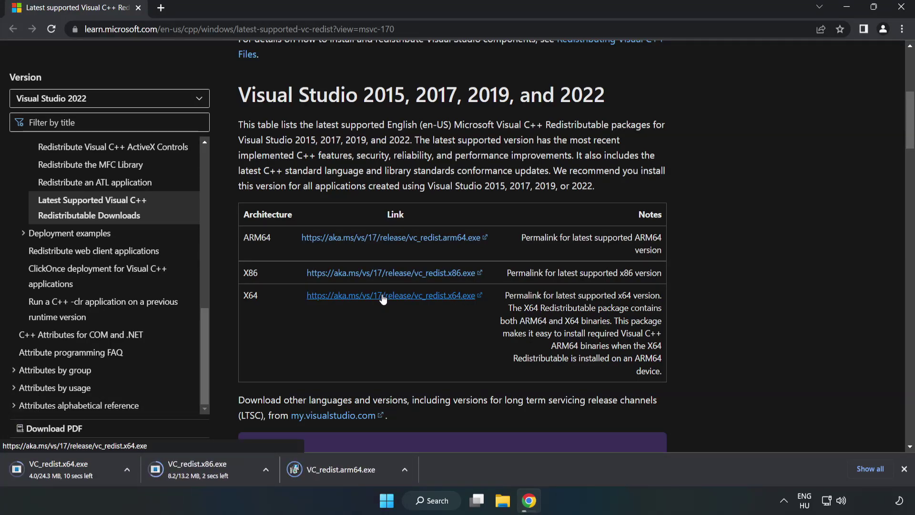
left_click(349, 470)
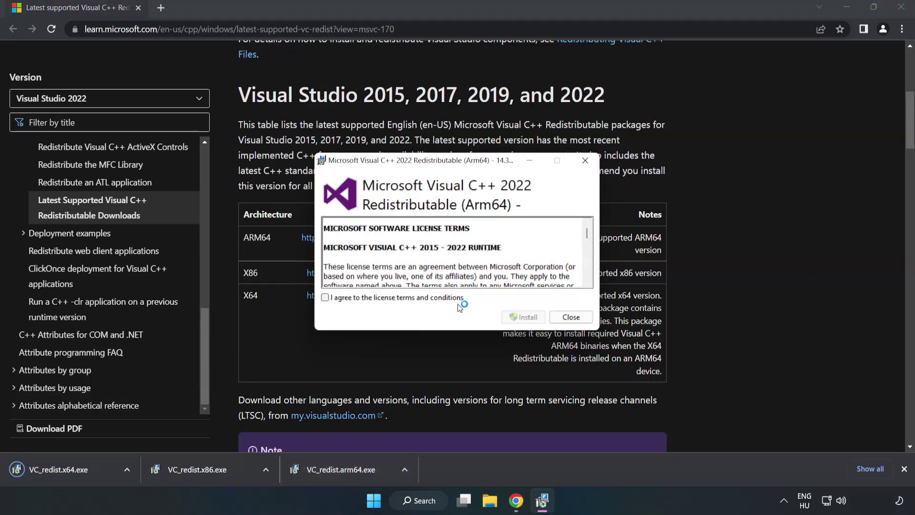
- Accept the ARM64 licence and try installing it; dismiss the unsupported-platform failure
left_click_drag(588, 232, 587, 272)
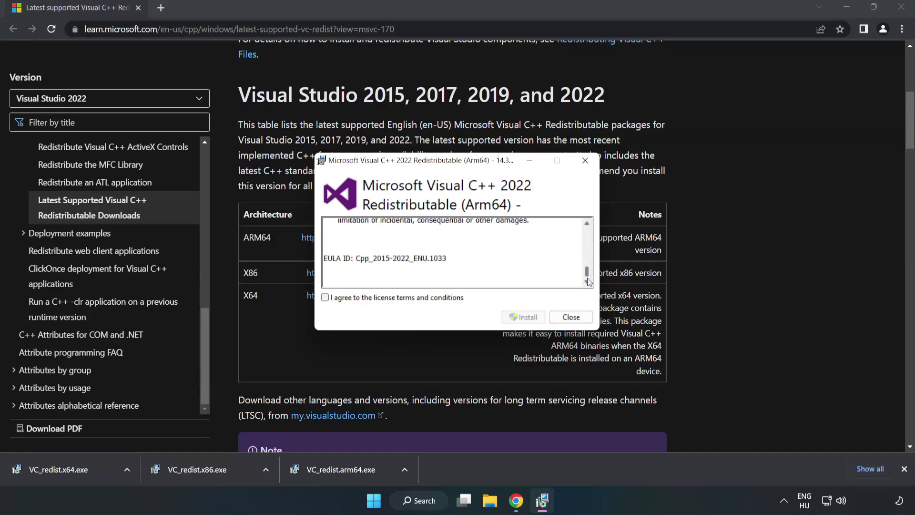
left_click(325, 298)
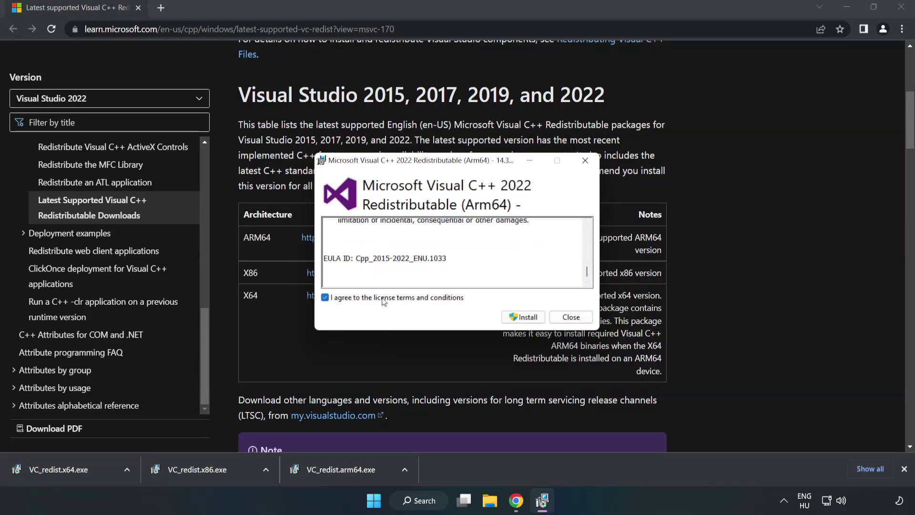
left_click(524, 318)
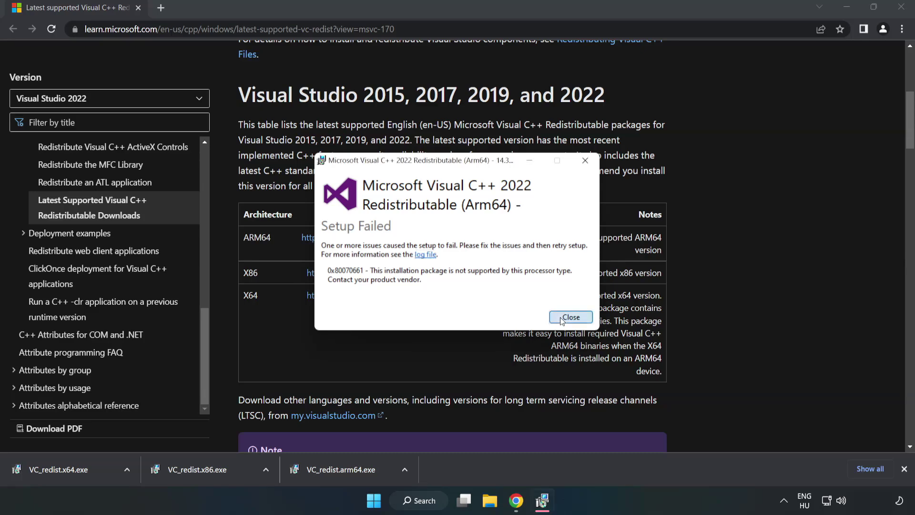
left_click(562, 320)
- Install the x86 Visual C++ 2015–2022 redistributable after agreeing to its licence
left_click(202, 469)
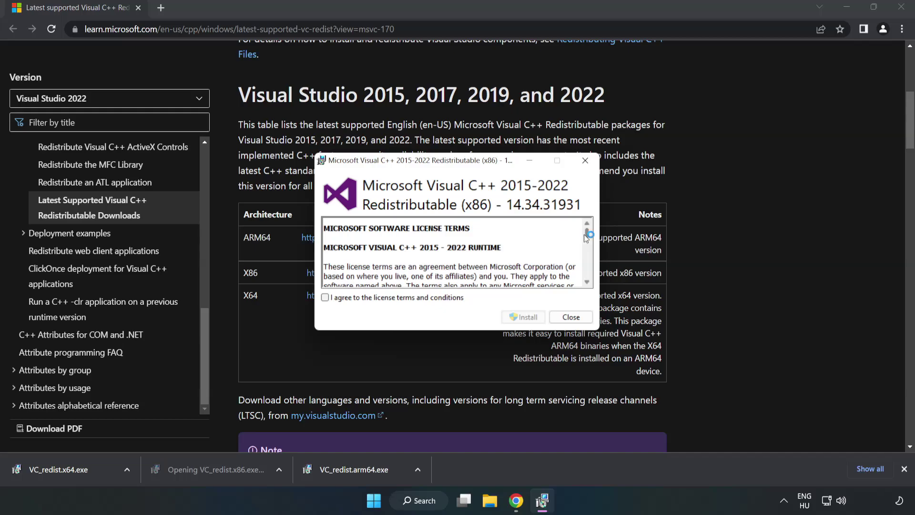
left_click_drag(586, 234, 587, 272)
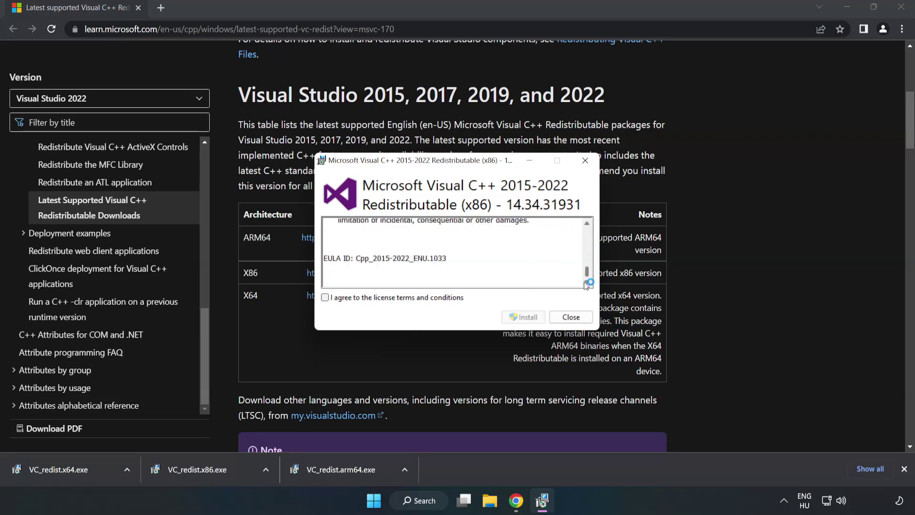
left_click(326, 298)
left_click(518, 319)
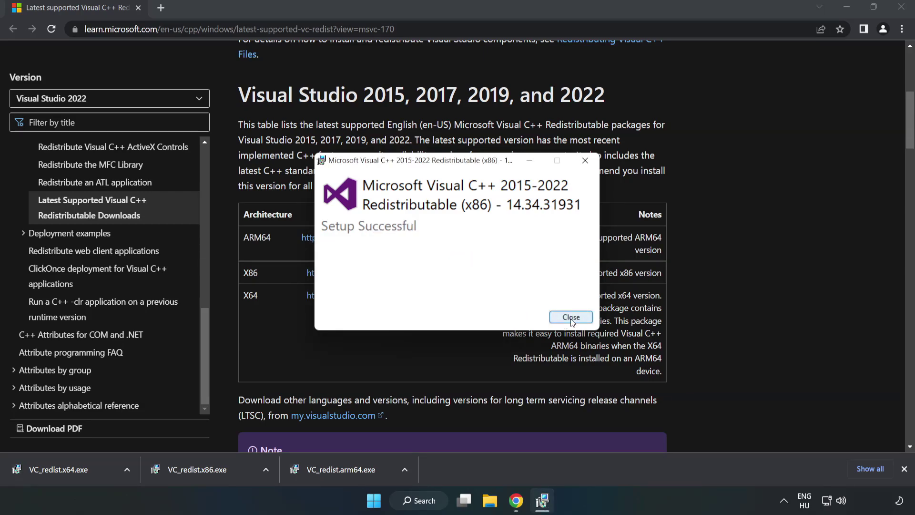
left_click(571, 318)
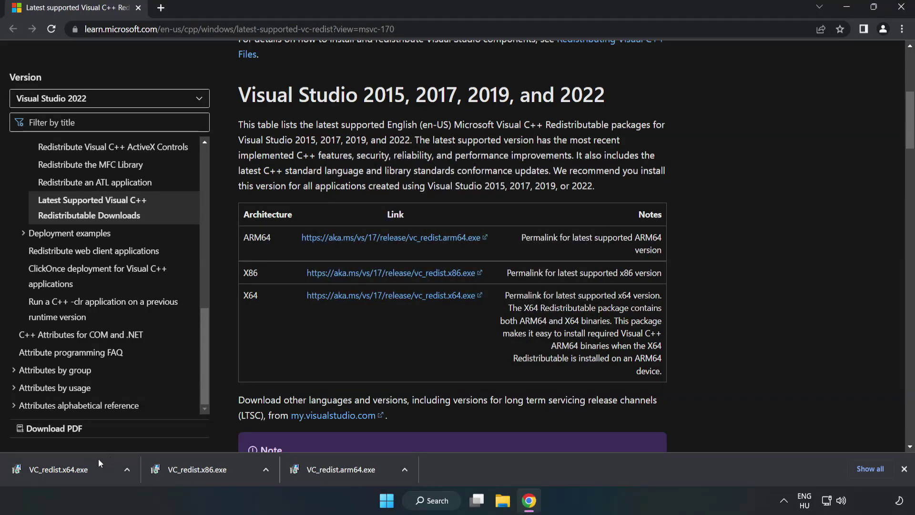
- Install the x64 redistributable (14.34.31931), then close Chrome
left_click(50, 467)
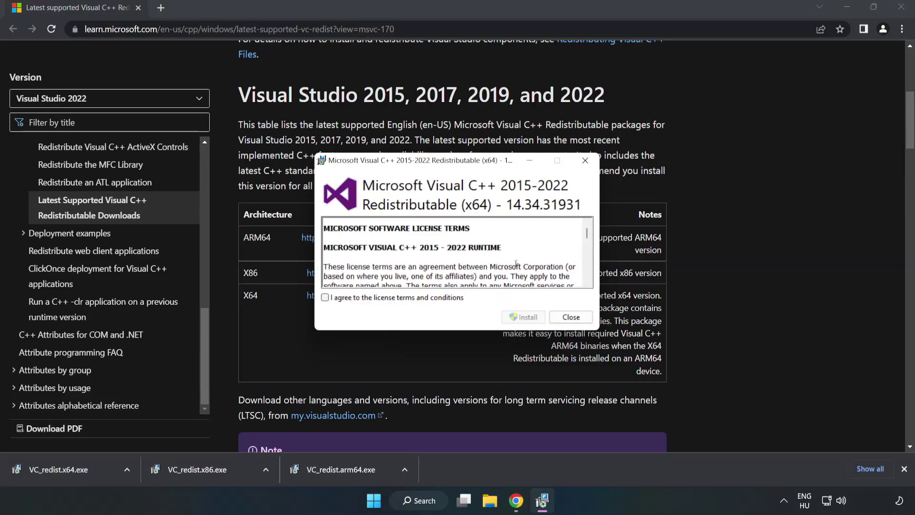
left_click_drag(587, 236, 588, 278)
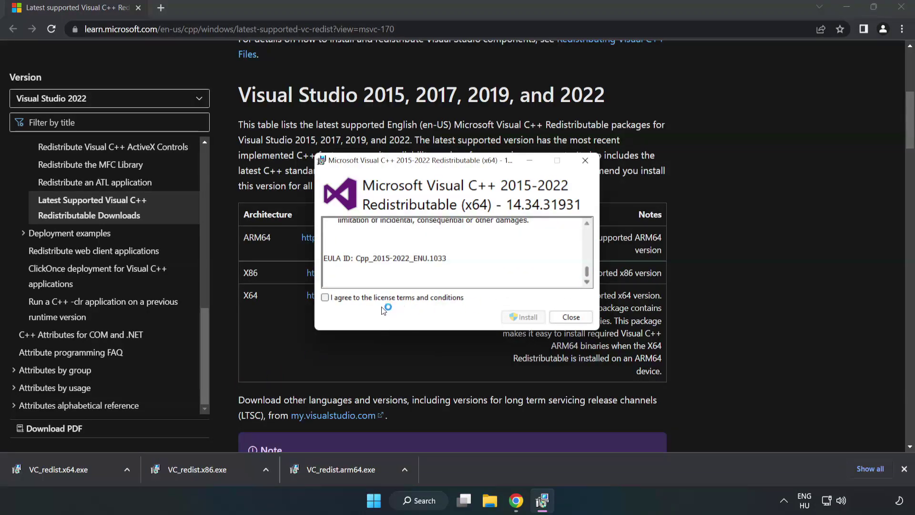
left_click(325, 297)
left_click(521, 317)
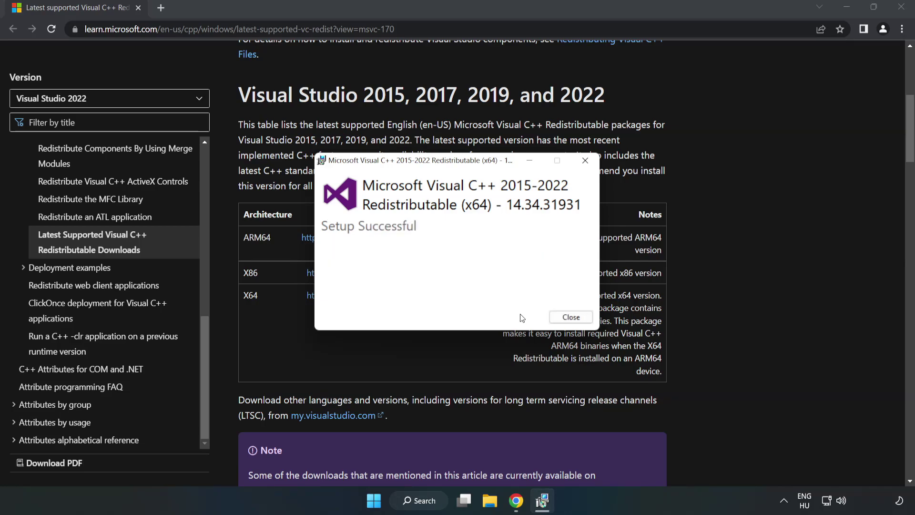
left_click(572, 318)
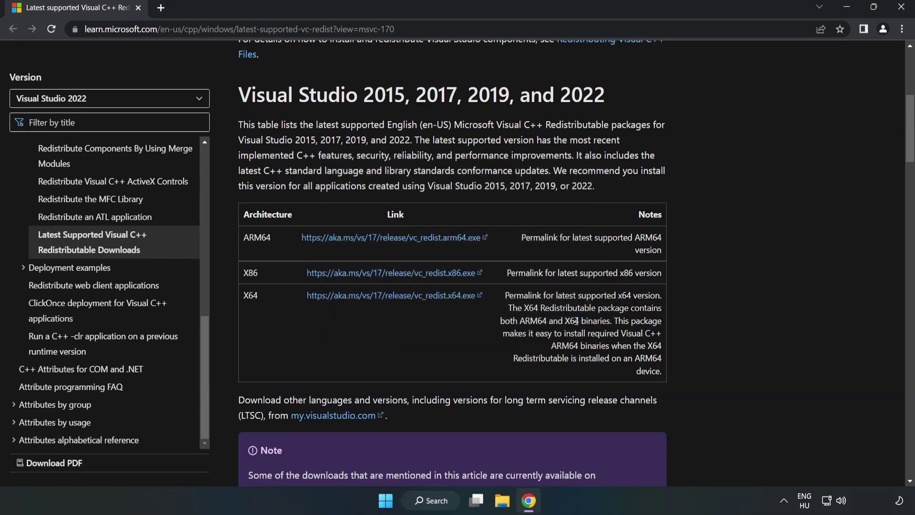
left_click(903, 13)
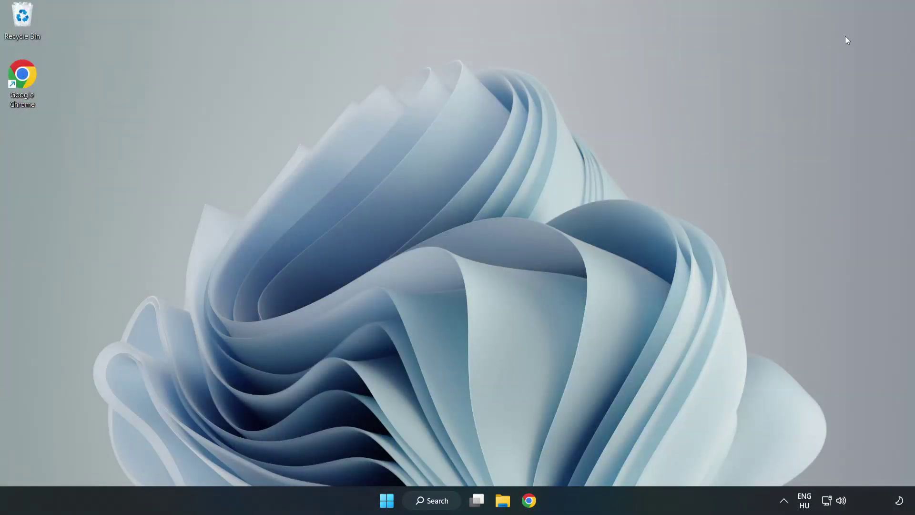
- Search for cmd and run Command Prompt as administrator, moving the window toward the centre
left_click(443, 501)
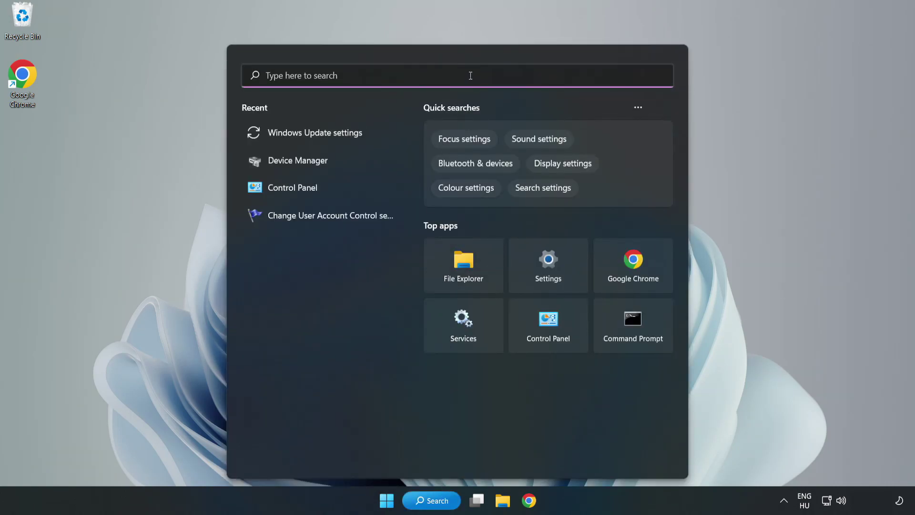
type("cmd")
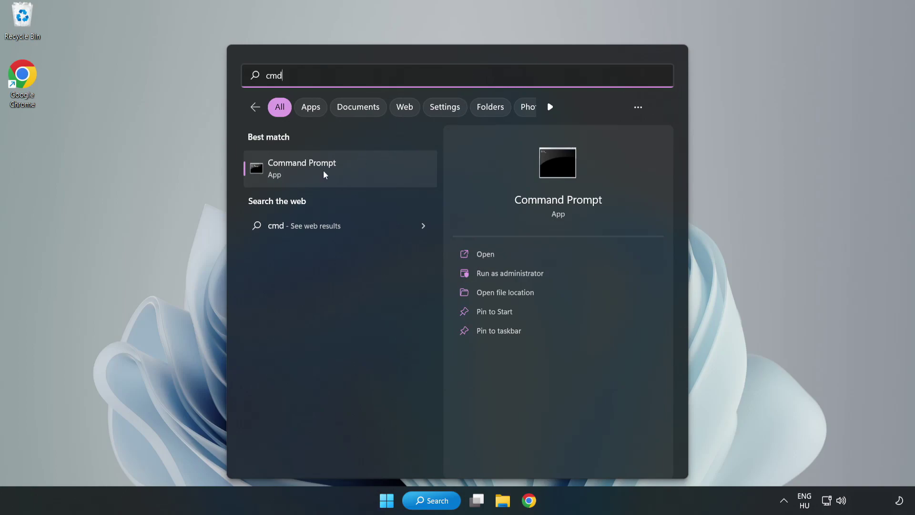
right_click(359, 174)
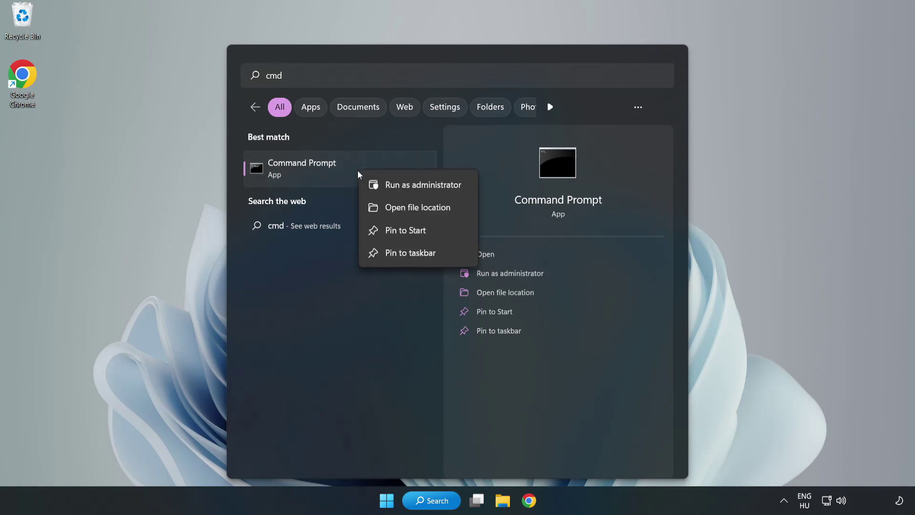
left_click(396, 186)
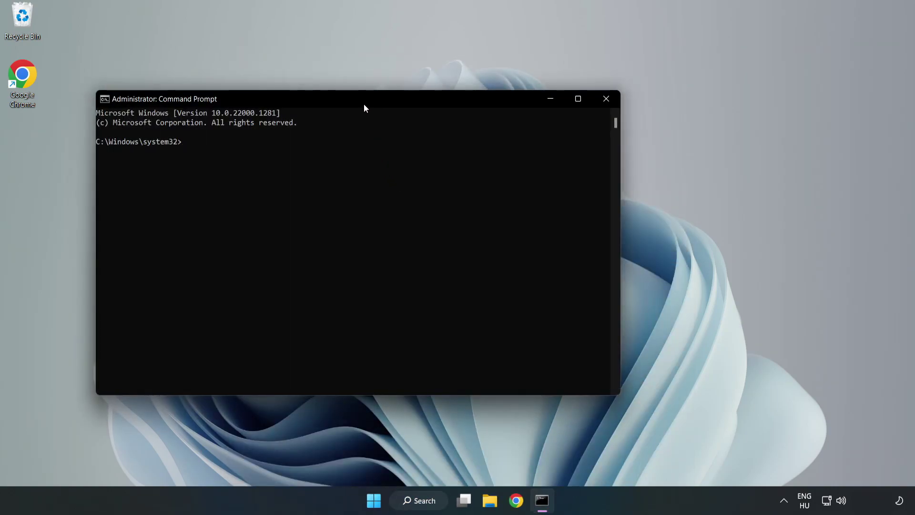
left_click_drag(365, 106, 466, 106)
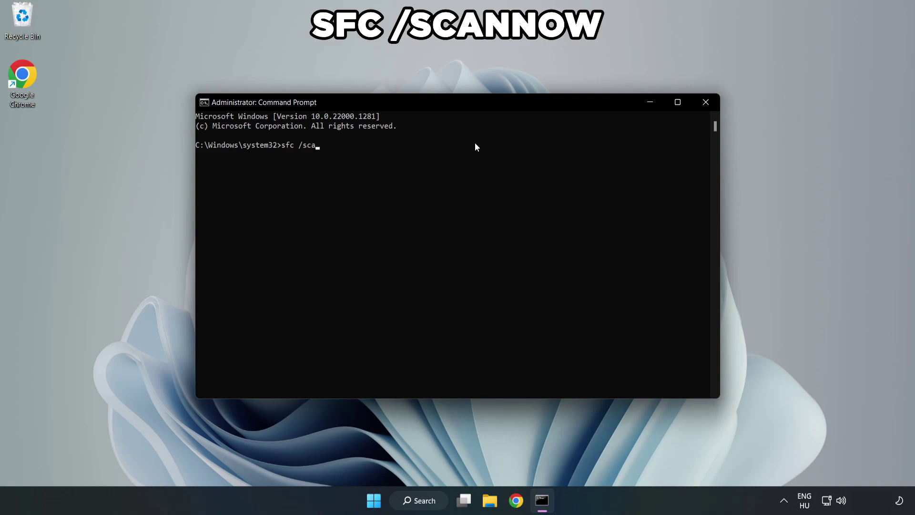
- Run sfc /scannow until it reports no integrity violations, then close Command Prompt
type("sfc /scannow")
key("Return")
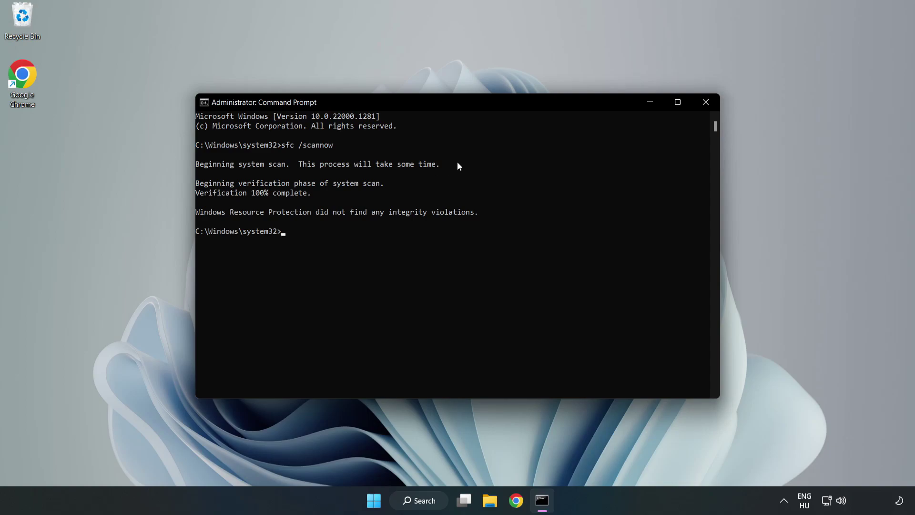
left_click(704, 106)
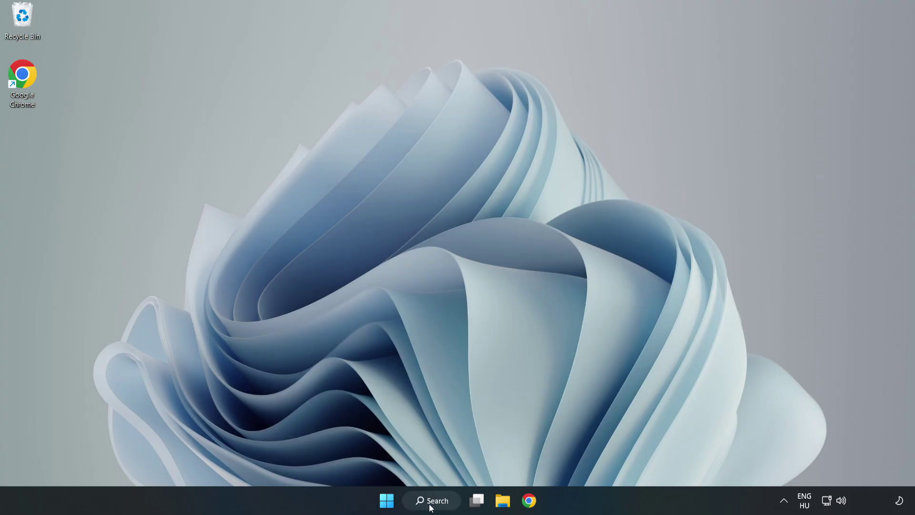
- Open Windows Security via search, go to Virus & threat protection settings and scroll toward Exclusions
left_click(432, 502)
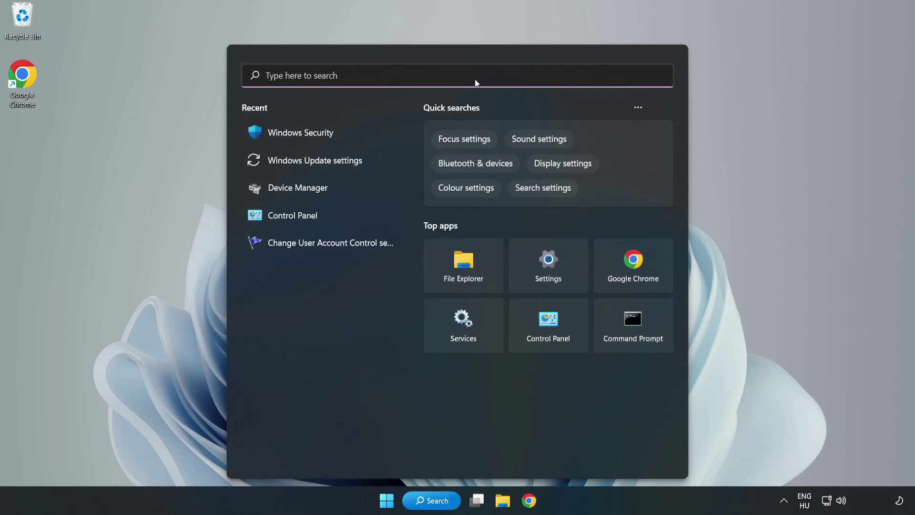
type("securit")
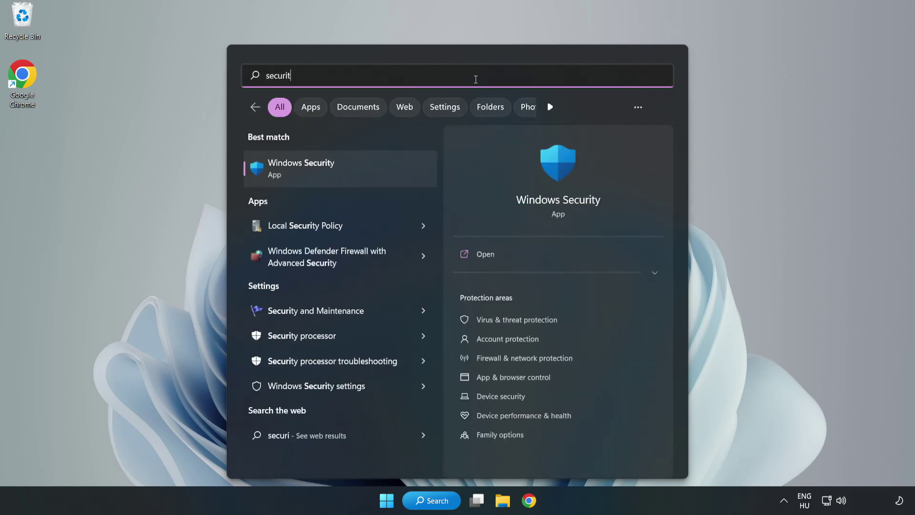
type("y")
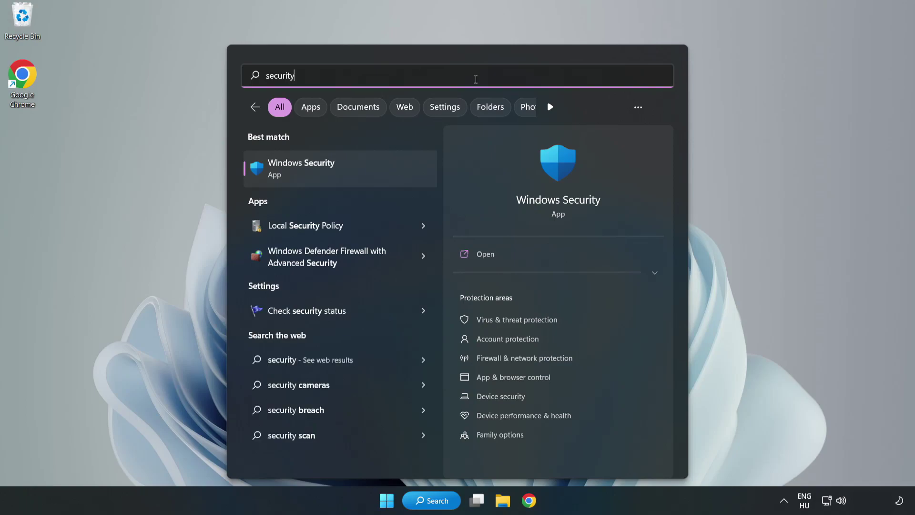
left_click(332, 177)
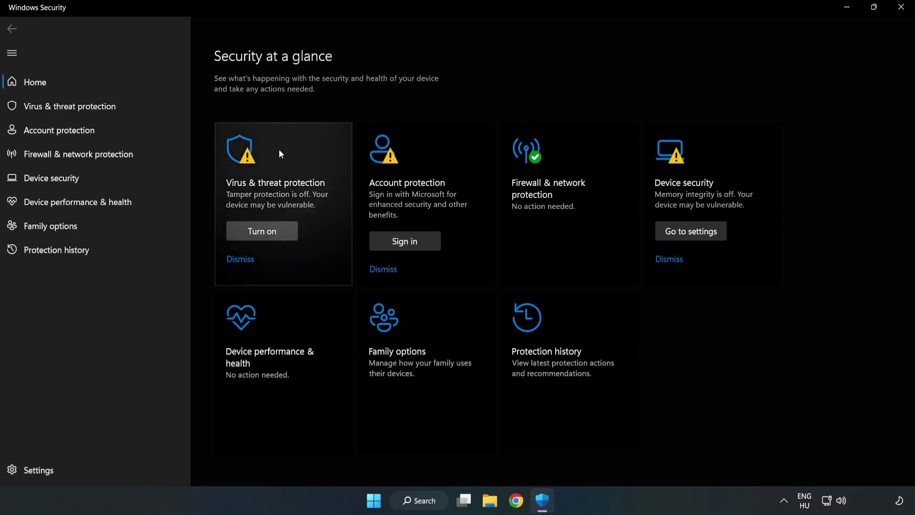
left_click(59, 110)
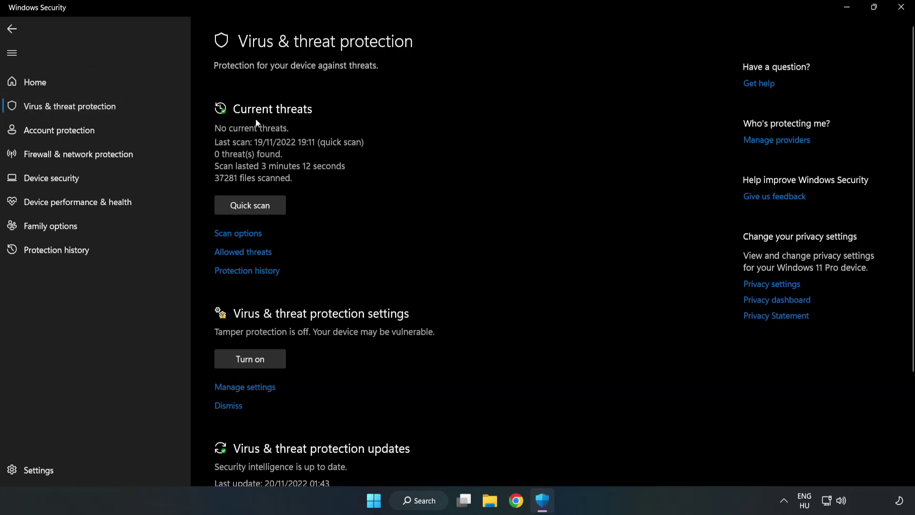
scroll(477, 184, "down", 2)
scroll(479, 188, "down", 1)
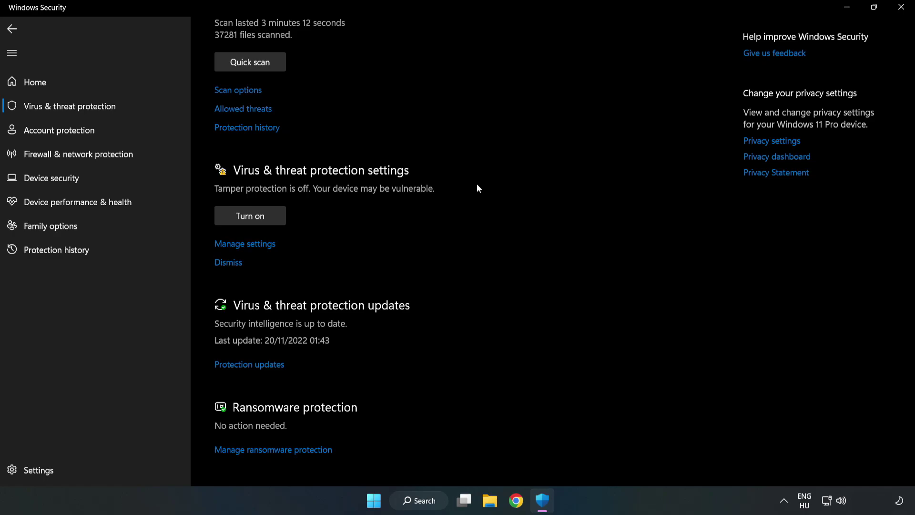
left_click(251, 245)
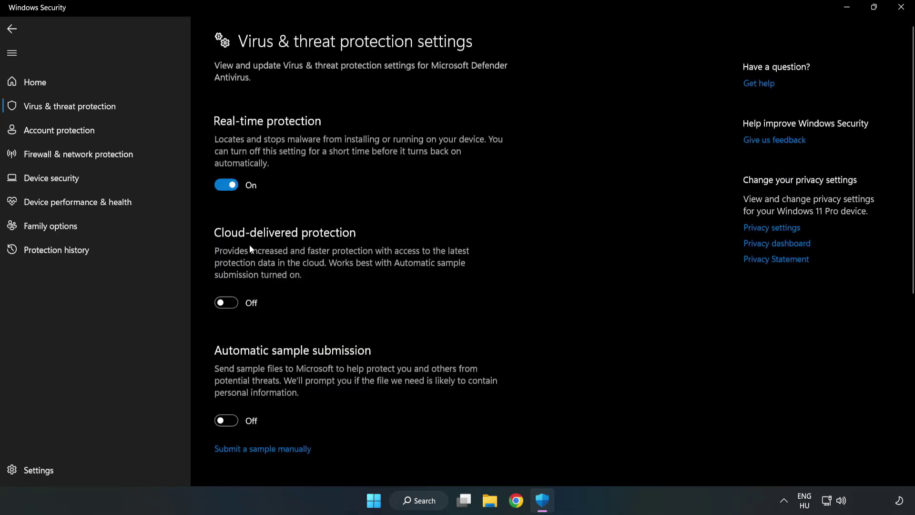
scroll(582, 240, "down", 6)
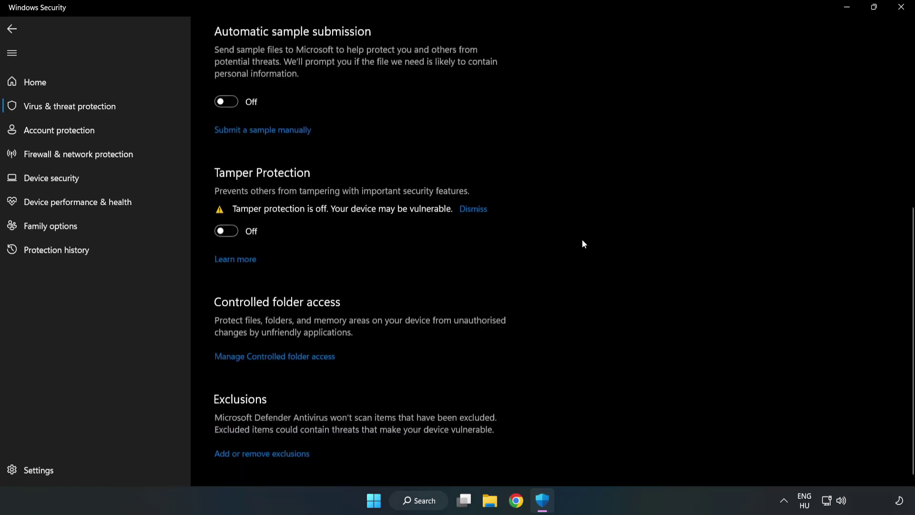
- Add the shortcut in C:\Program Files (x86)\NOT WORKING APP as a file exclusion, then close Windows Security
left_click(270, 450)
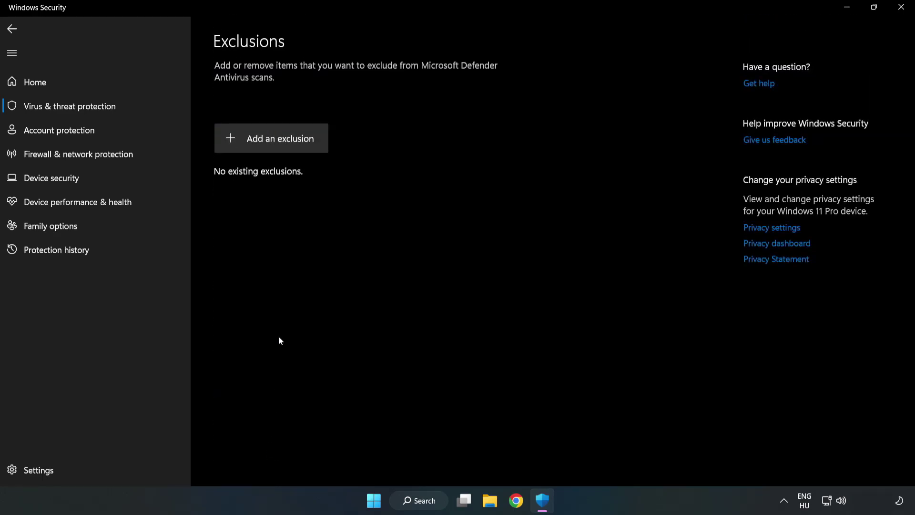
left_click(281, 145)
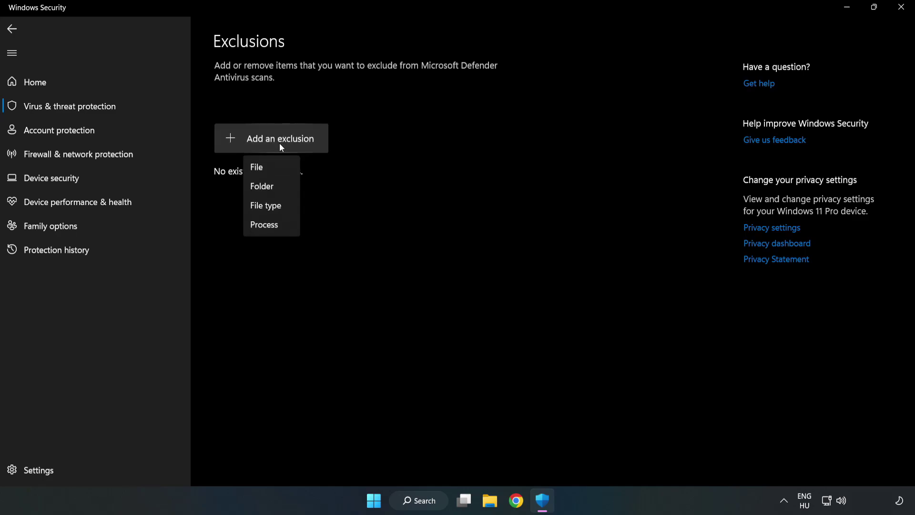
left_click(262, 170)
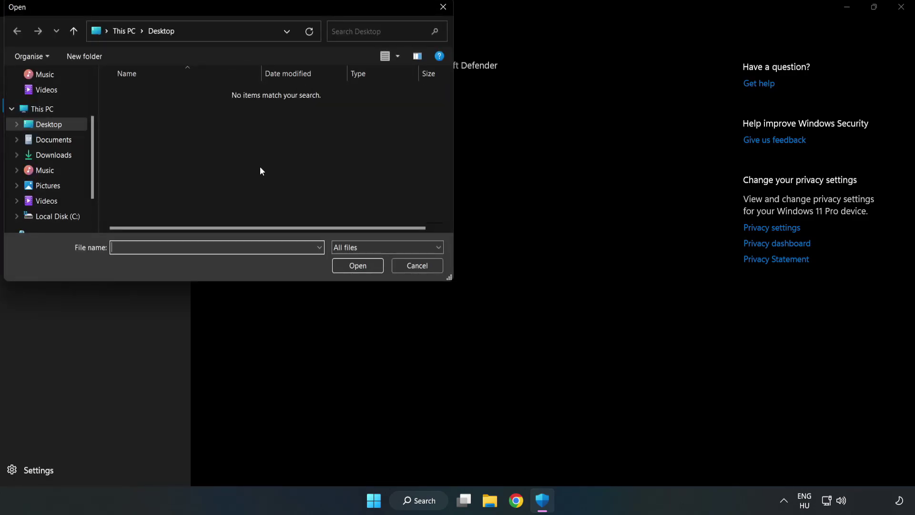
left_click_drag(248, 8, 422, 101)
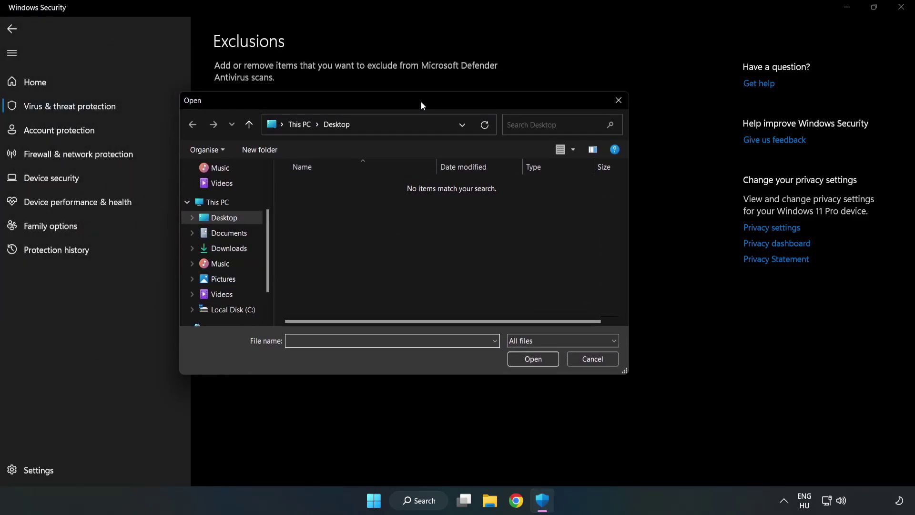
left_click(234, 309)
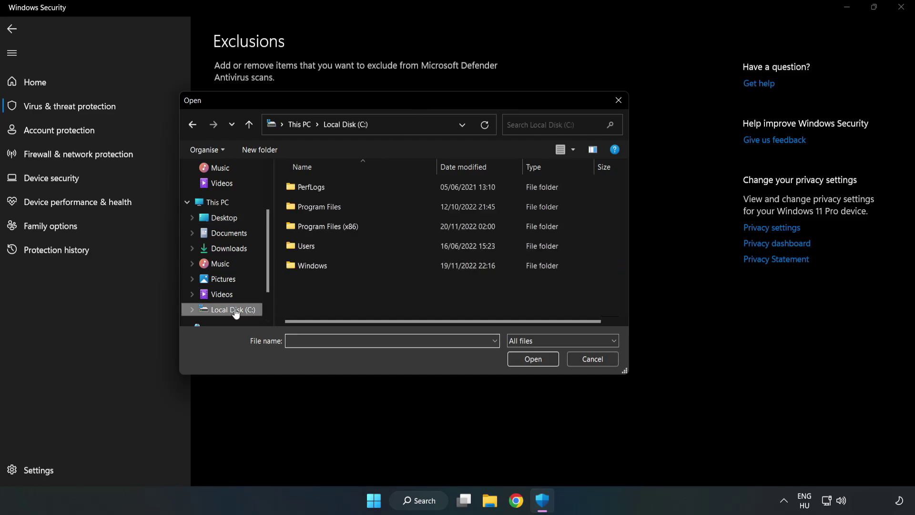
double_click(359, 228)
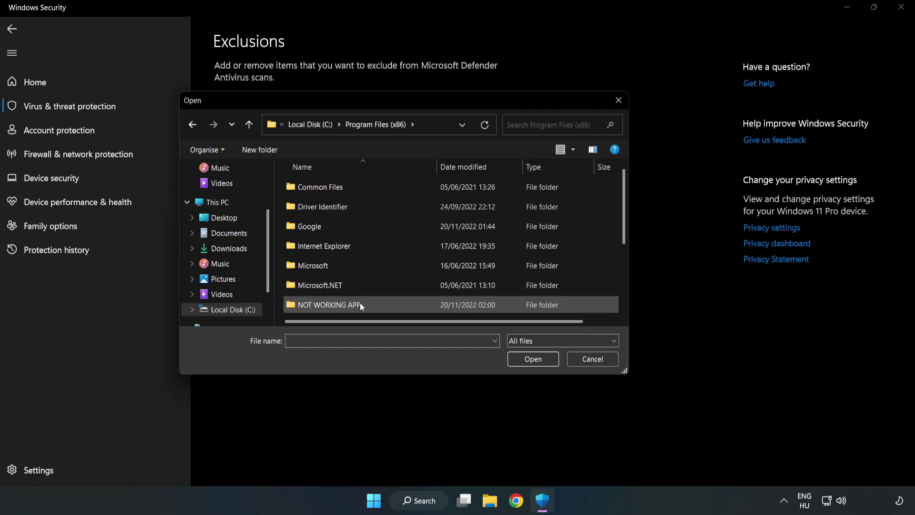
double_click(360, 303)
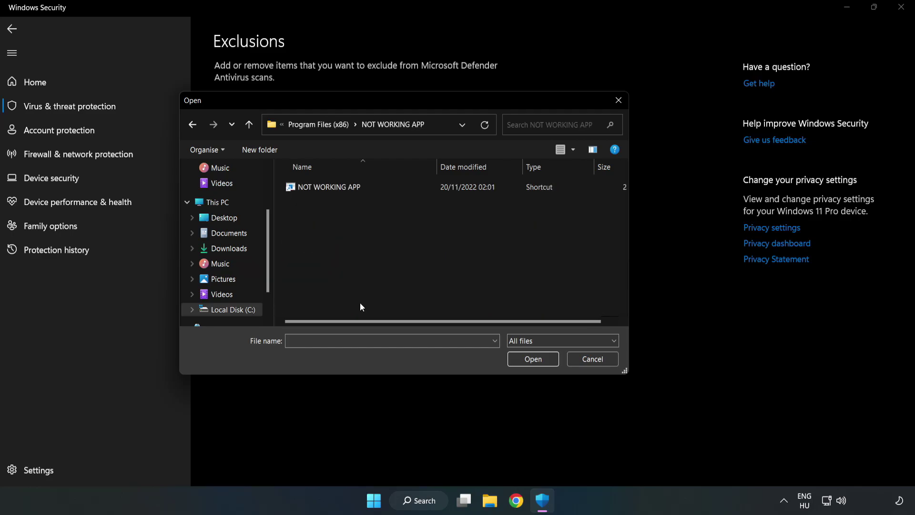
left_click(321, 186)
left_click(527, 361)
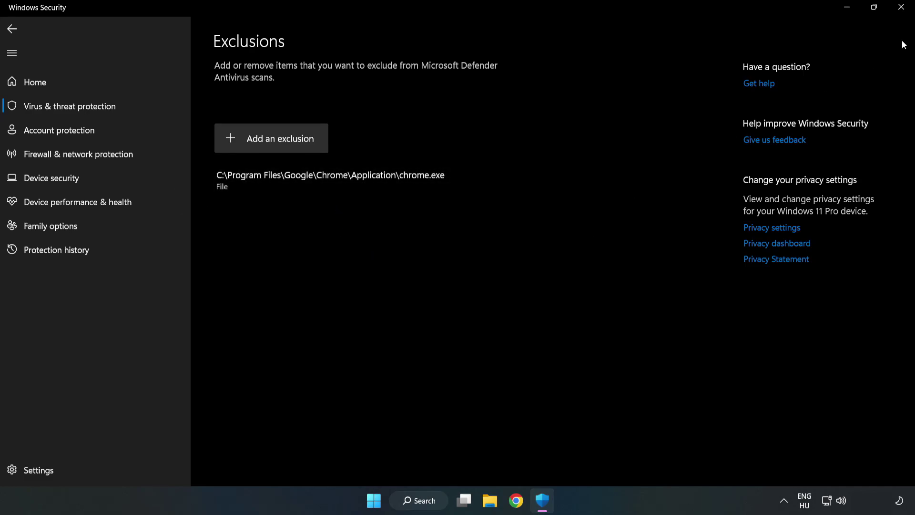
left_click(901, 8)
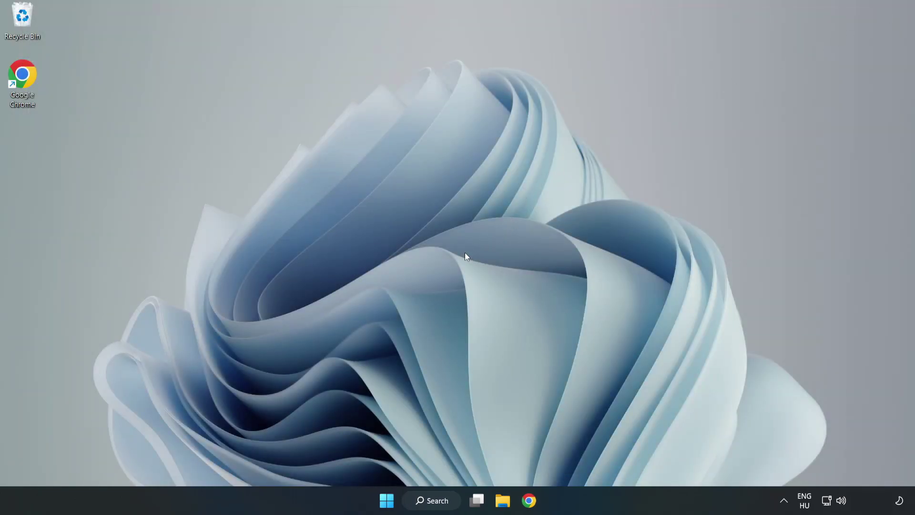
- Show the Start menu's power options: Sleep, Shut down and Restart
left_click(387, 501)
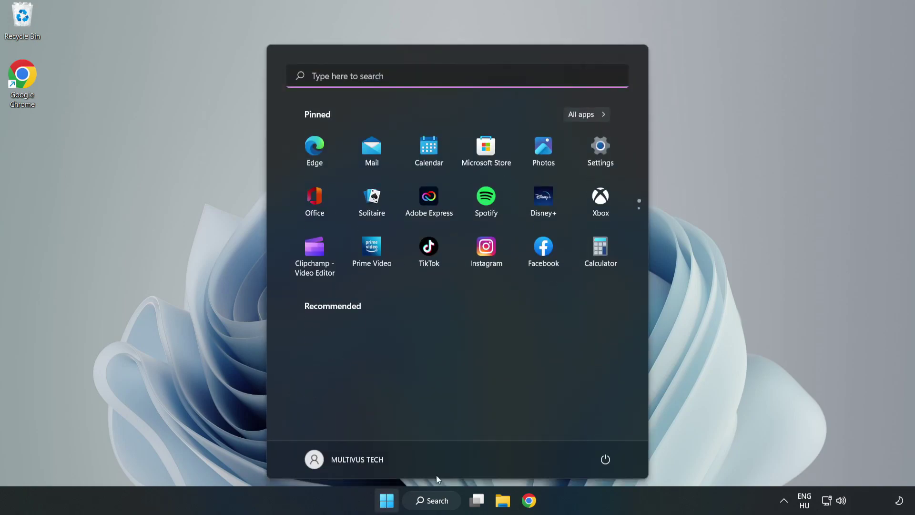
left_click(607, 460)
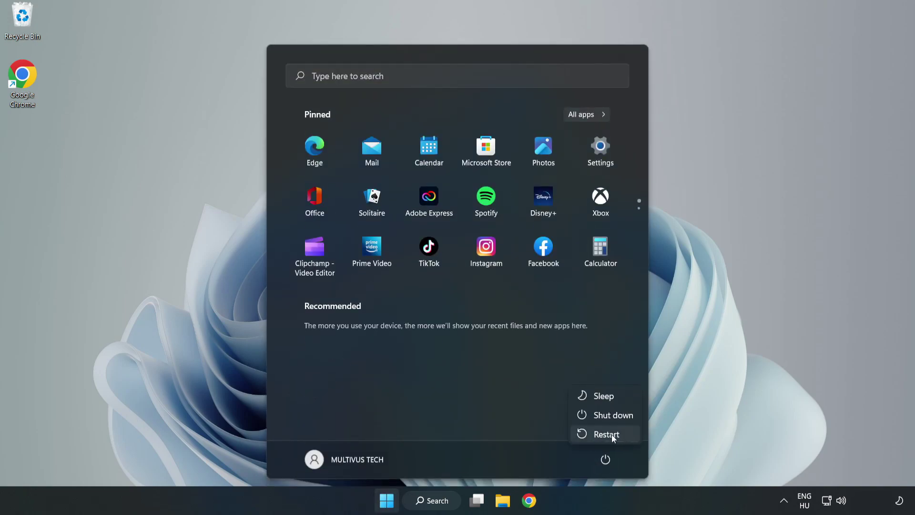